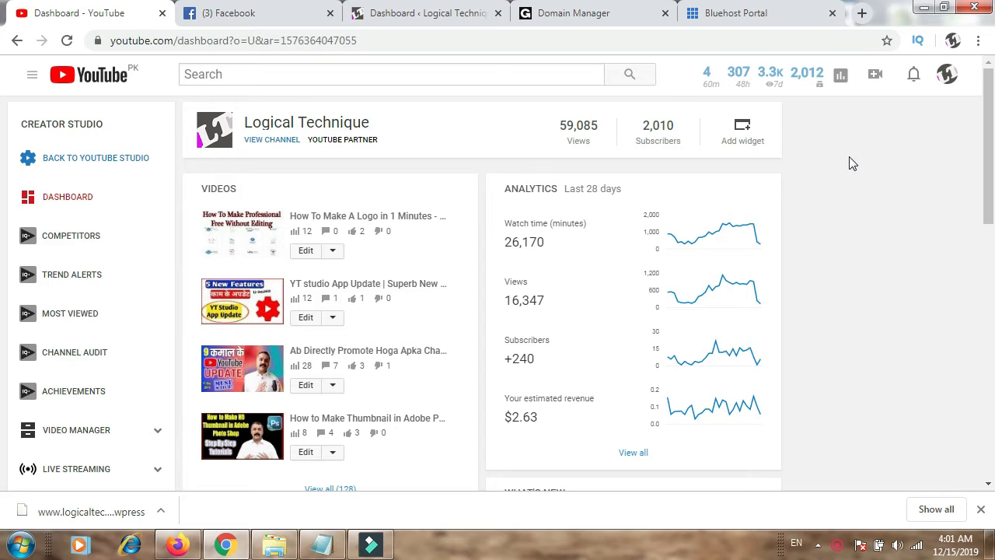
Step: Search Google in a new browser tab for "online logo maker free"
{"action": "left_click", "coordinate": [862, 14]}
{"action": "left_click", "coordinate": [385, 326]}
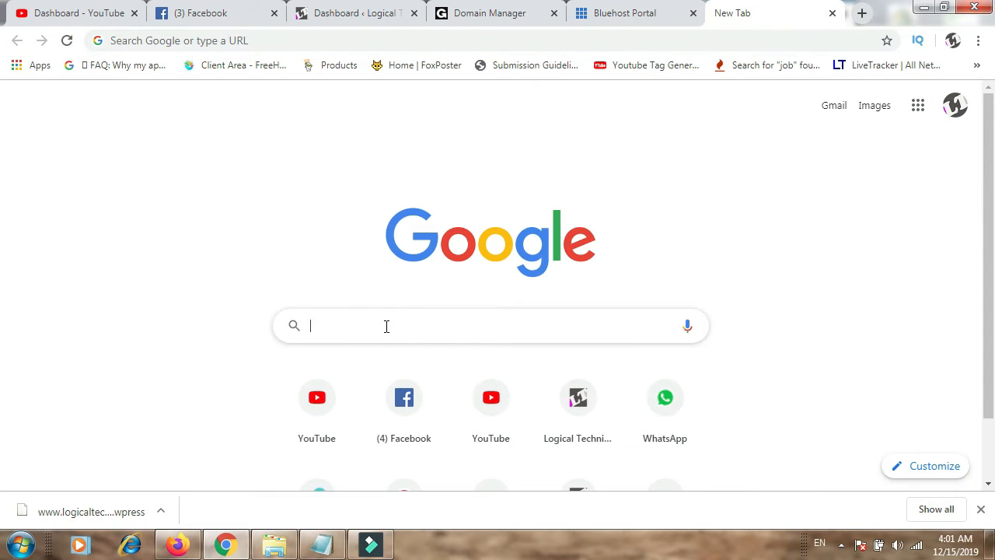
{"action": "type", "text": "online"}
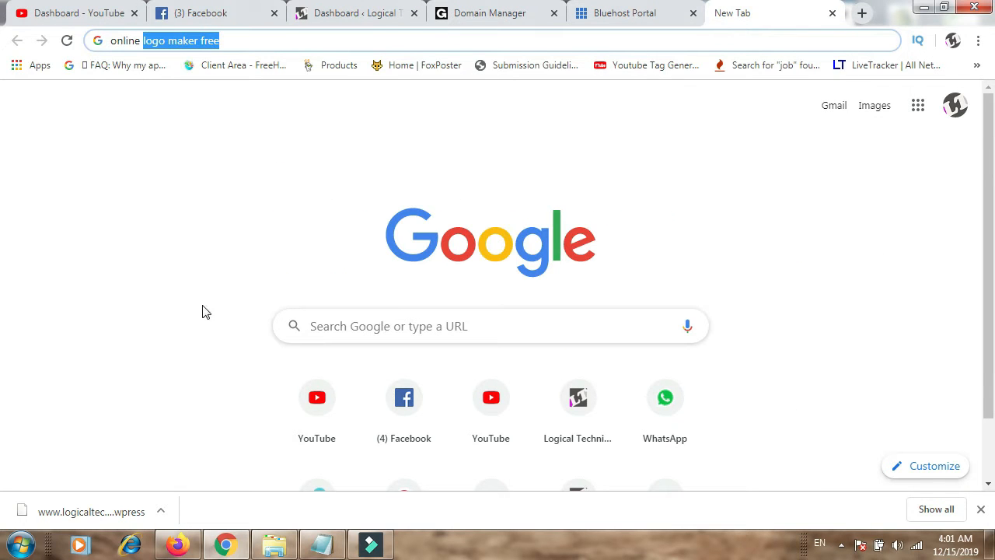
{"action": "key", "text": "Return"}
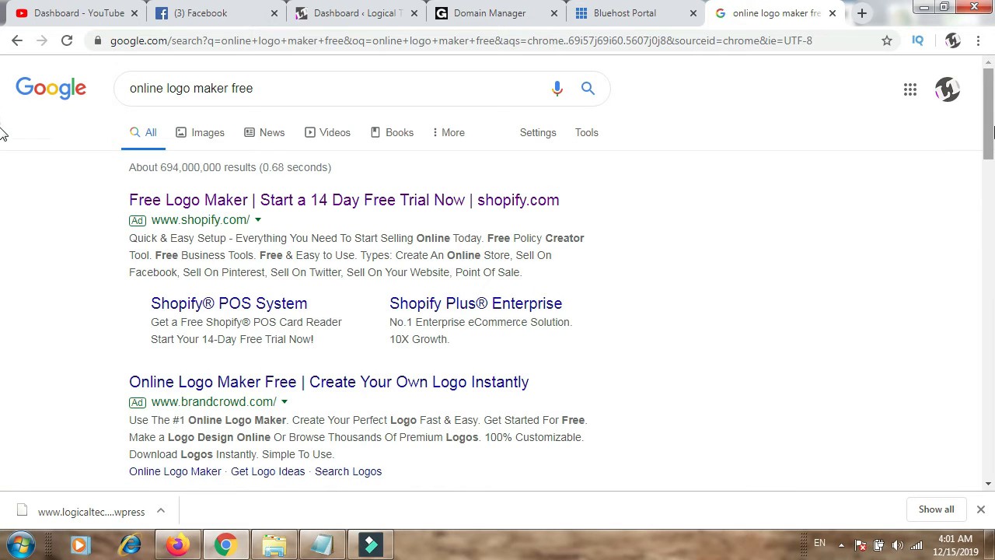
Step: Open the freelogodesign.org, freelogoservices.com and logomakr.com search results, each in its own new tab
{"action": "scroll", "coordinate": [4, 124], "scroll_direction": "down", "scroll_amount": 3}
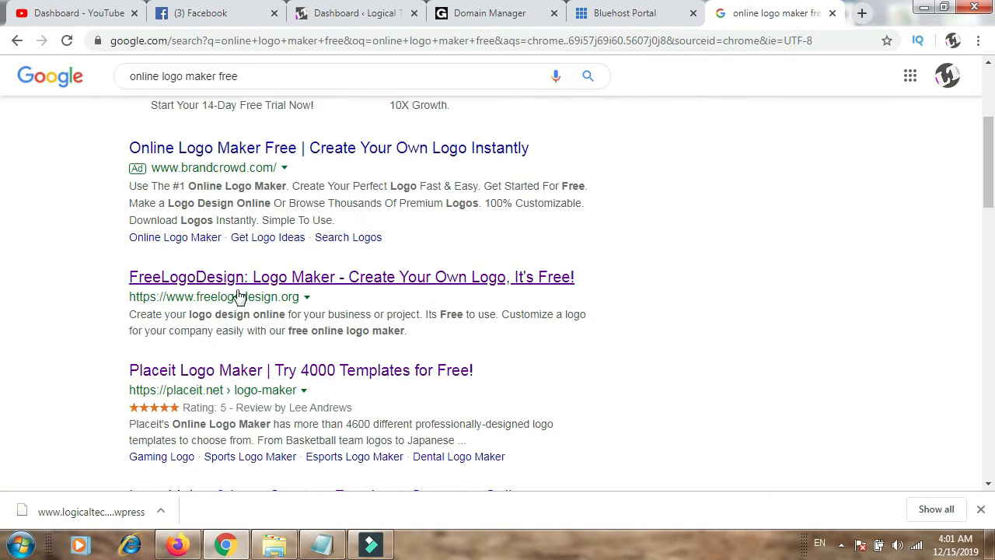
{"action": "right_click", "coordinate": [338, 281]}
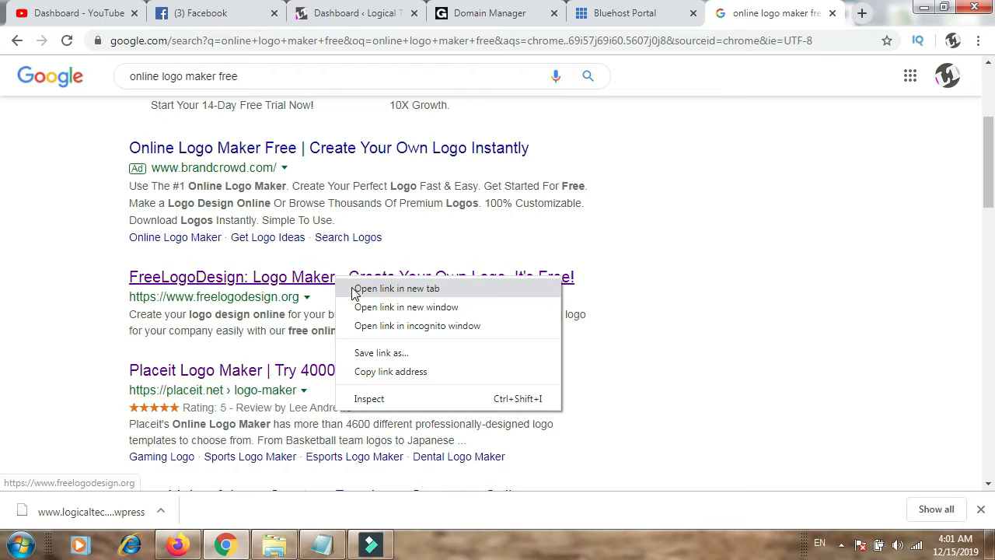
{"action": "left_click", "coordinate": [358, 289]}
{"action": "scroll", "coordinate": [984, 195], "scroll_direction": "down", "scroll_amount": 3}
{"action": "left_click_drag", "start_coordinate": [989, 214], "coordinate": [992, 274]}
{"action": "right_click", "coordinate": [359, 326]}
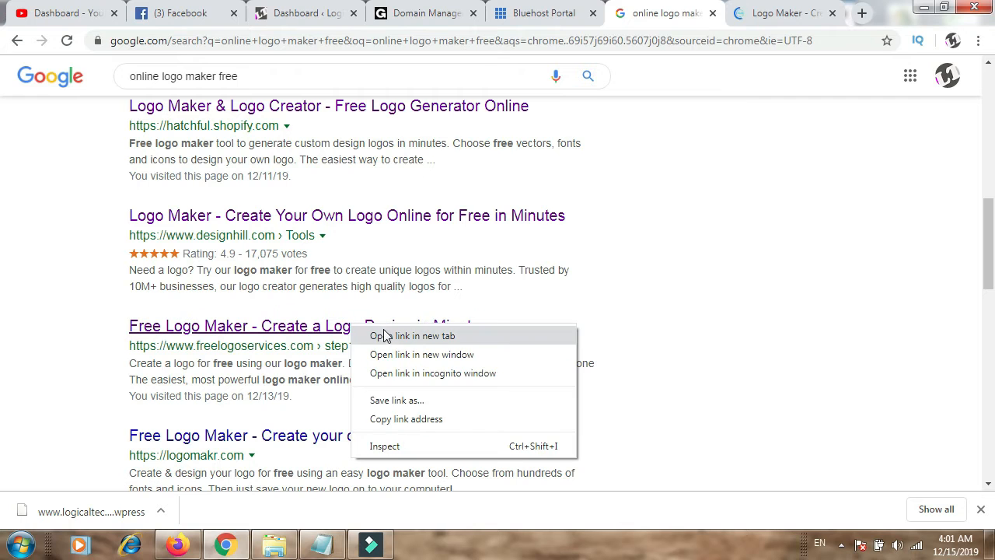
{"action": "left_click", "coordinate": [386, 335]}
{"action": "left_click_drag", "start_coordinate": [987, 283], "coordinate": [990, 320]}
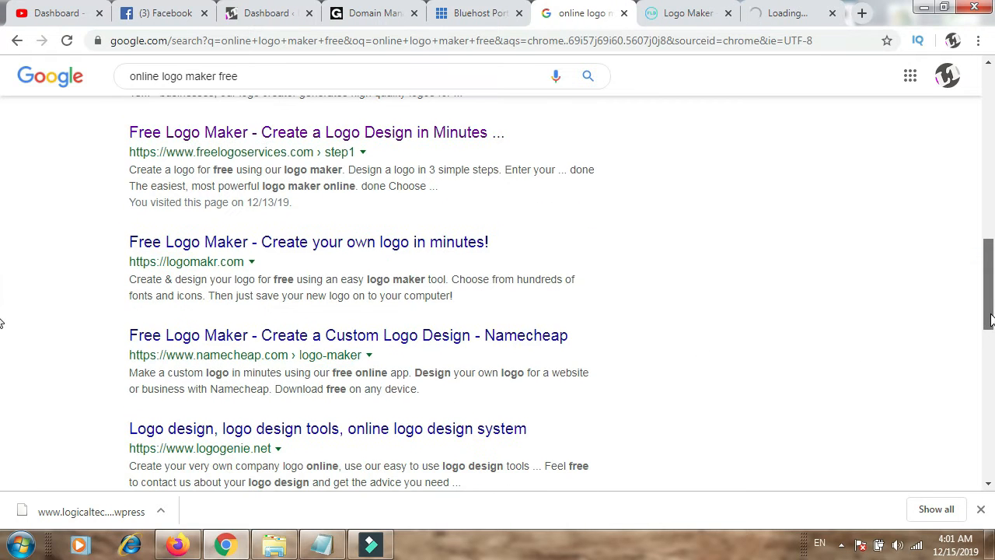
{"action": "right_click", "coordinate": [192, 242]}
{"action": "left_click", "coordinate": [263, 249]}
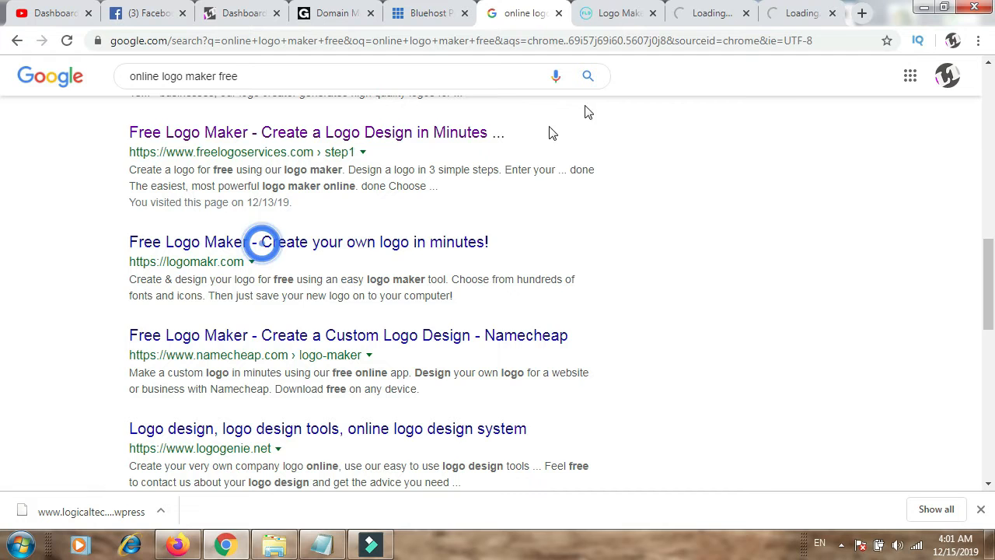
Step: Look over the FreeLogoDesign home page and start creating a logo there
{"action": "left_click", "coordinate": [589, 17]}
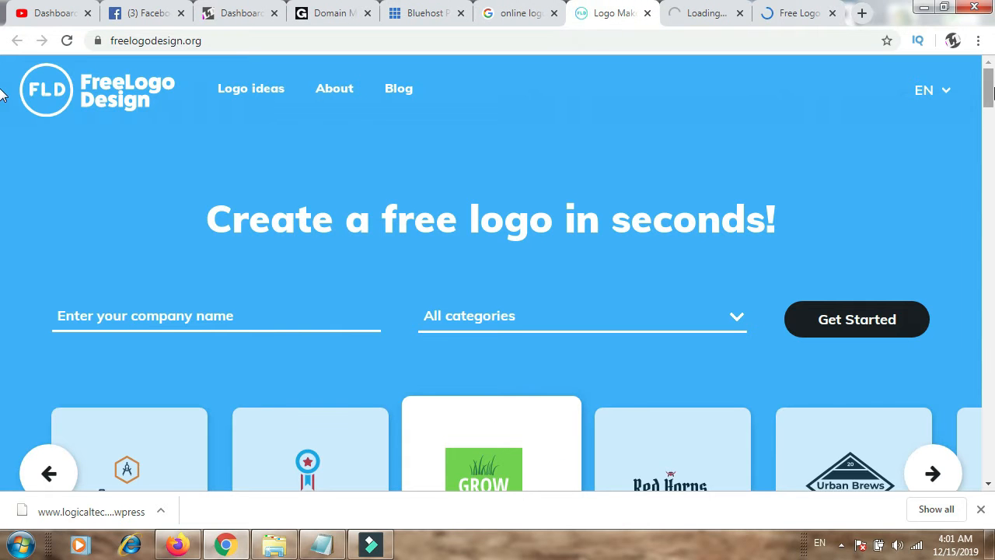
{"action": "scroll", "coordinate": [1, 101], "scroll_direction": "down", "scroll_amount": 3}
{"action": "scroll", "coordinate": [0, 133], "scroll_direction": "down", "scroll_amount": 9}
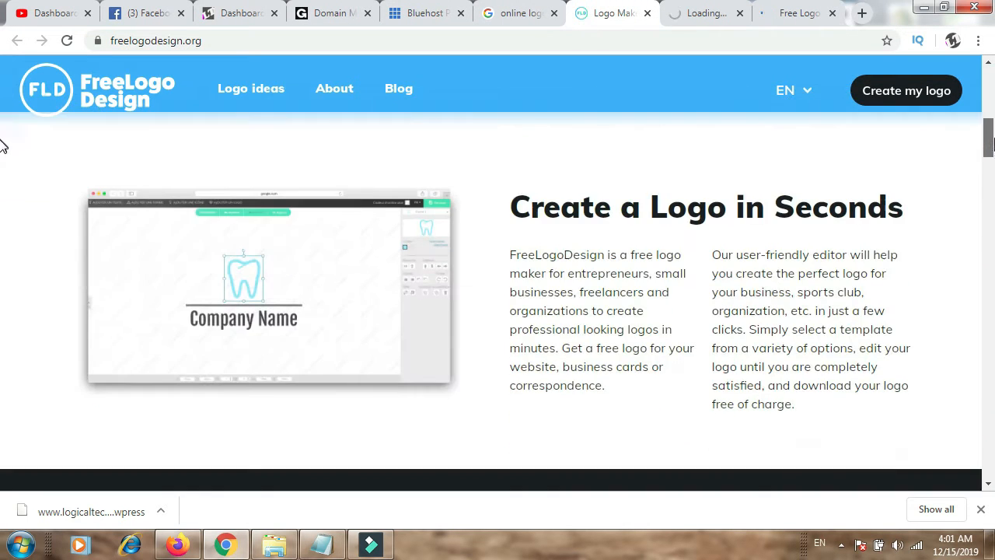
{"action": "scroll", "coordinate": [1, 125], "scroll_direction": "up", "scroll_amount": 10}
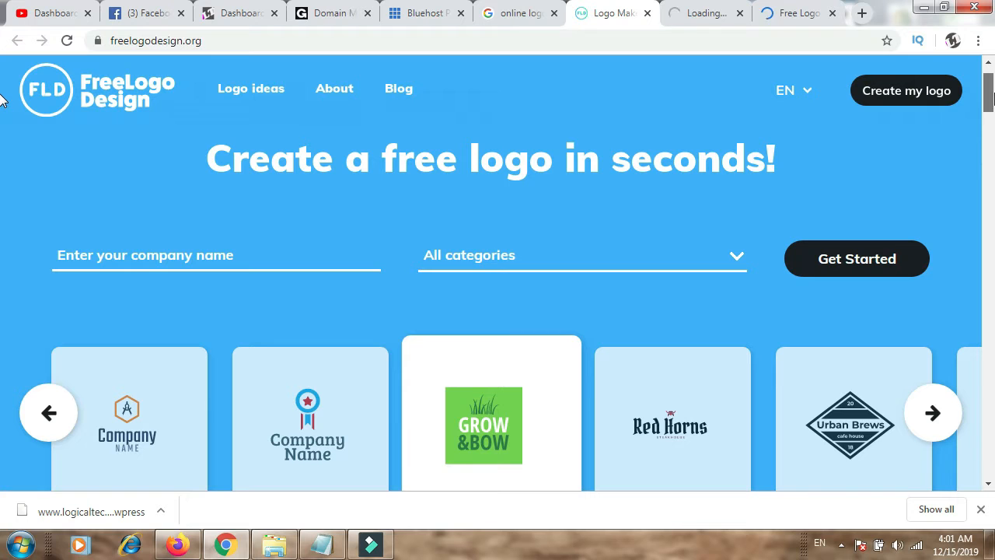
{"action": "left_click", "coordinate": [906, 89]}
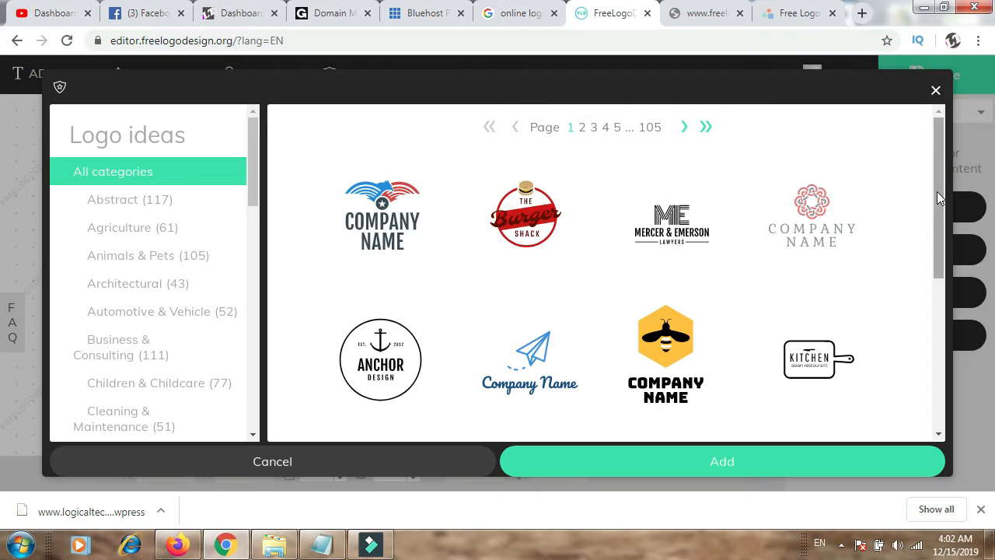
Step: Add the round Princess Cupcakes template from the logo ideas and select its dark background circle
{"action": "left_click_drag", "start_coordinate": [938, 177], "coordinate": [942, 347]}
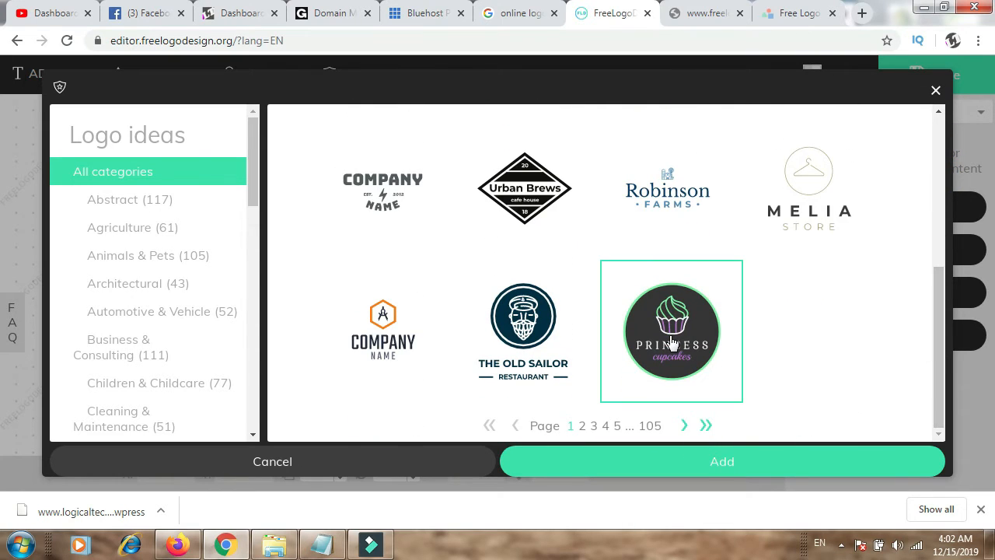
{"action": "left_click", "coordinate": [660, 461]}
{"action": "left_click", "coordinate": [422, 314]}
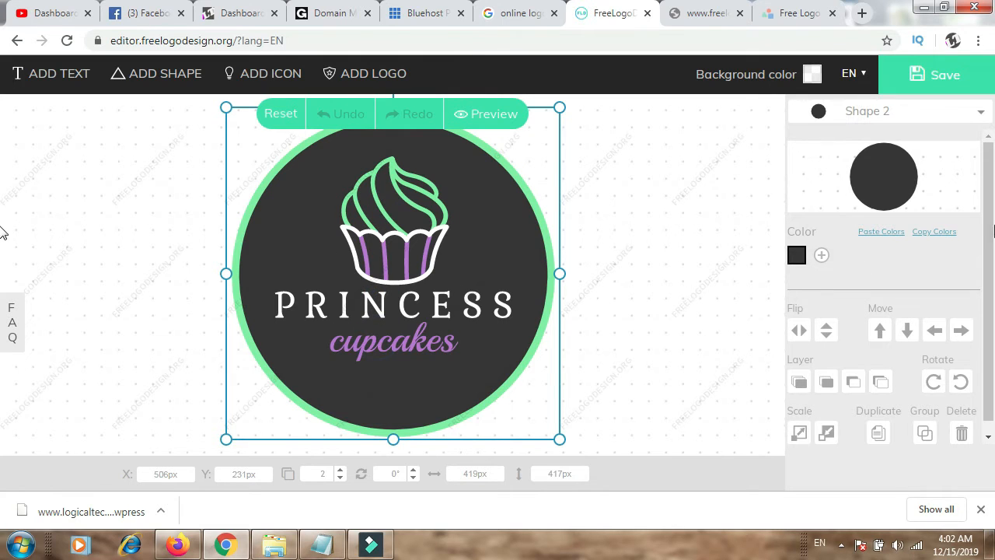
{"action": "left_click_drag", "start_coordinate": [993, 232], "coordinate": [993, 144]}
{"action": "left_click", "coordinate": [907, 117]}
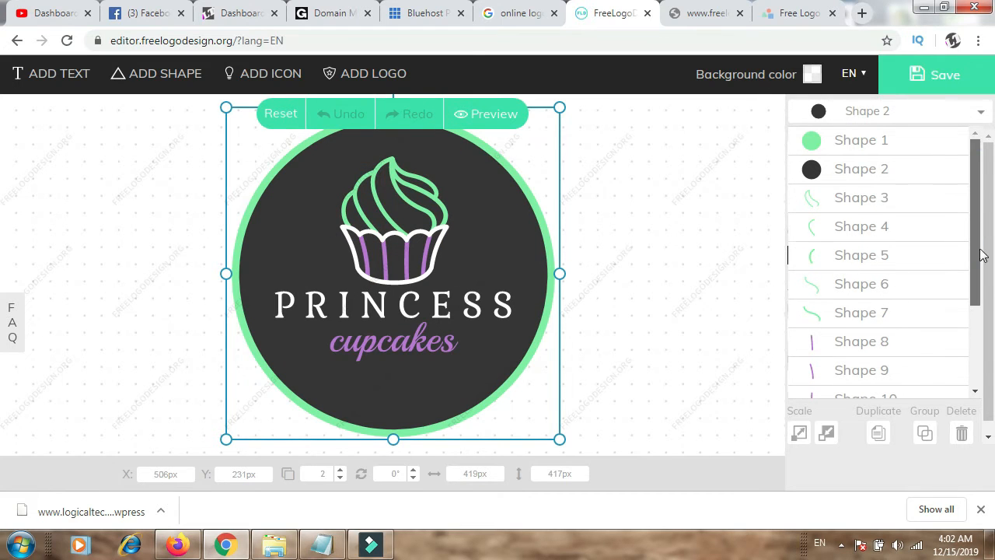
{"action": "left_click_drag", "start_coordinate": [980, 211], "coordinate": [986, 364]}
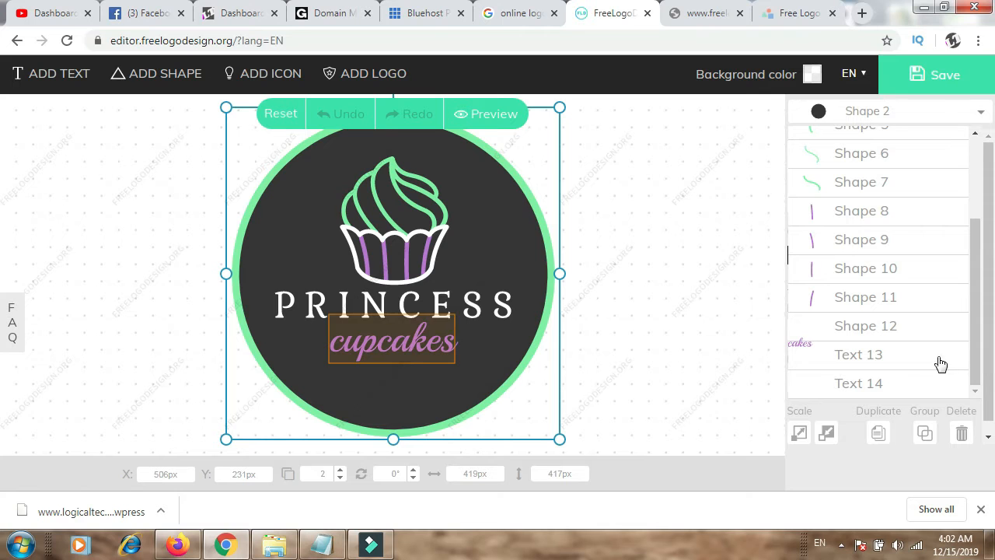
{"action": "left_click", "coordinate": [905, 386]}
{"action": "left_click", "coordinate": [422, 302]}
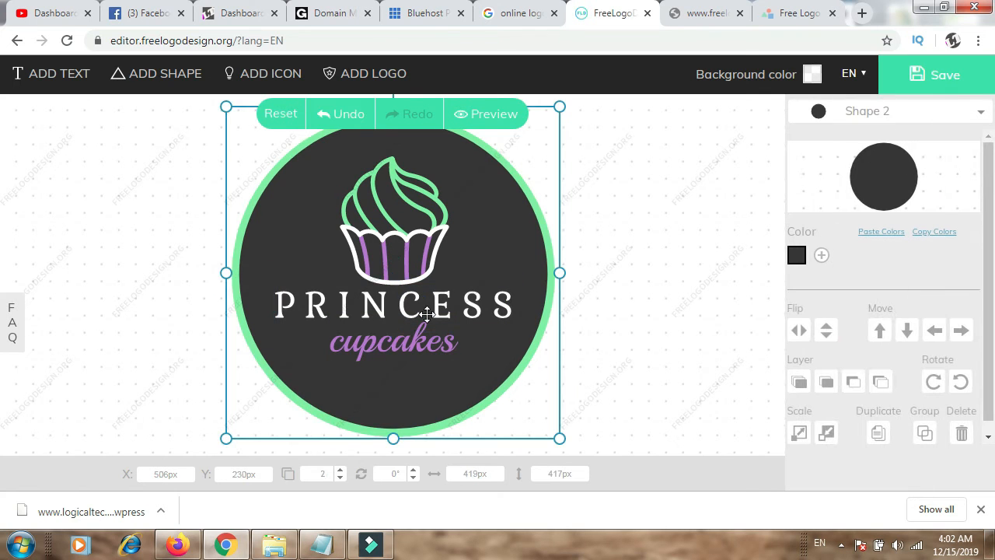
Step: Replace the purple "cupcakes" text in the logo with "Technique"
{"action": "left_click", "coordinate": [877, 115]}
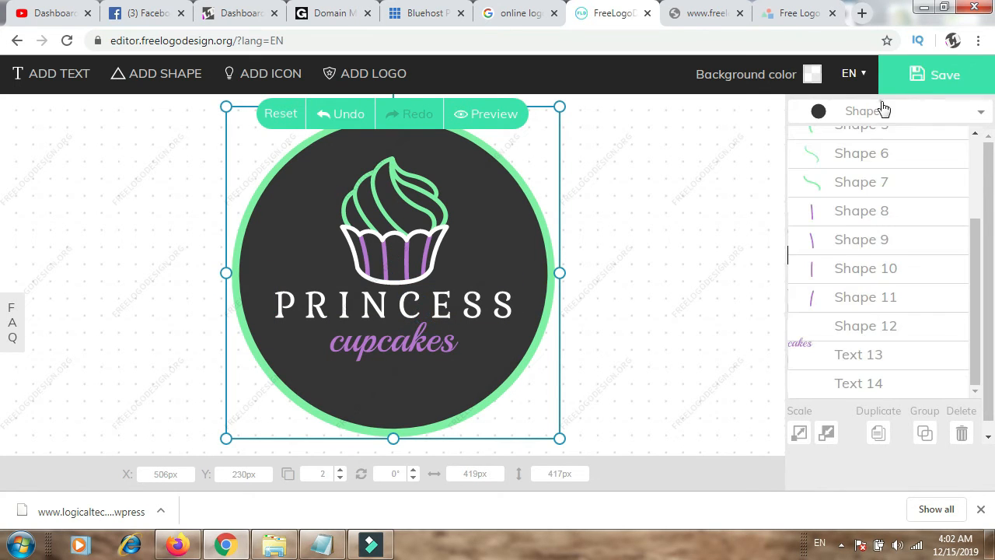
{"action": "left_click", "coordinate": [839, 357]}
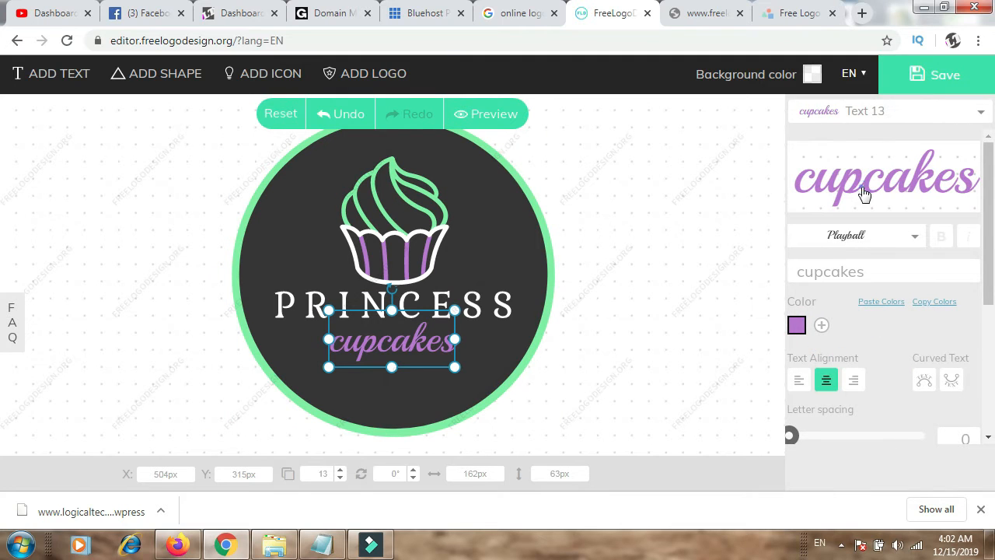
{"action": "left_click", "coordinate": [861, 237]}
{"action": "left_click", "coordinate": [863, 239]}
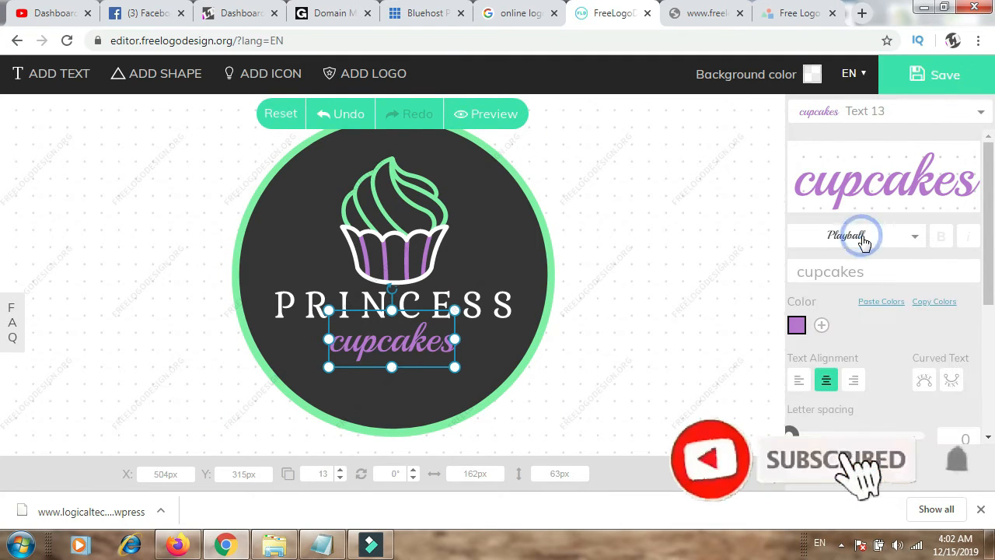
{"action": "left_click", "coordinate": [866, 276]}
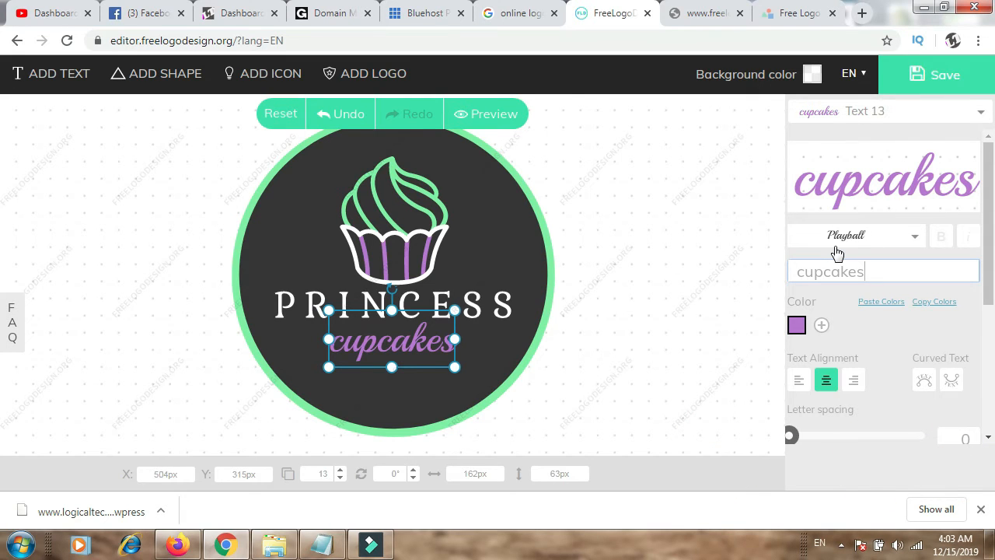
{"action": "key", "text": "BackSpace"}
{"action": "key", "text": "BackSpace"}
{"action": "key", "text": "BackSpace"}
{"action": "key", "text": "BackSpace"}
{"action": "key", "text": "BackSpace"}
{"action": "key", "text": "BackSpace"}
{"action": "key", "text": "BackSpace"}
{"action": "key", "text": "BackSpace"}
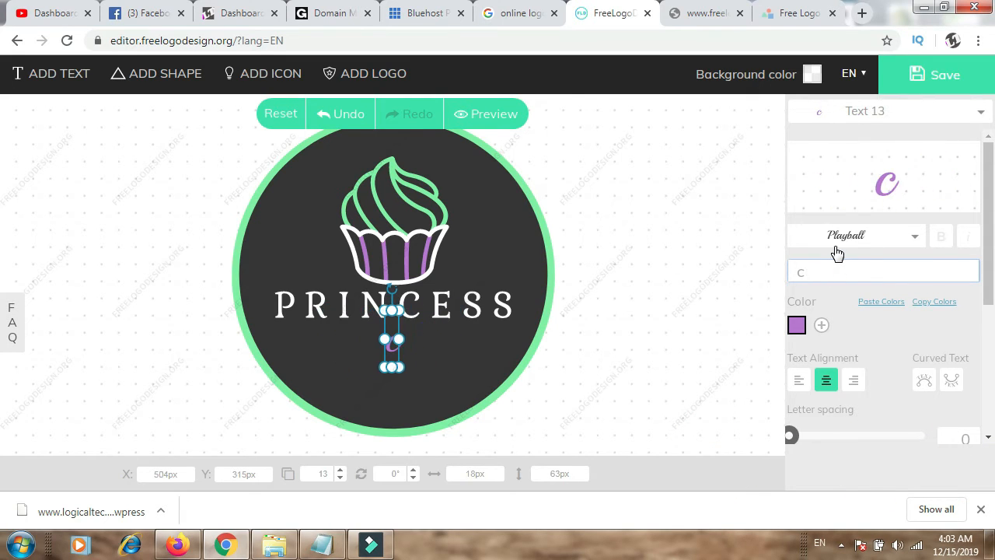
{"action": "type", "text": "Technique"}
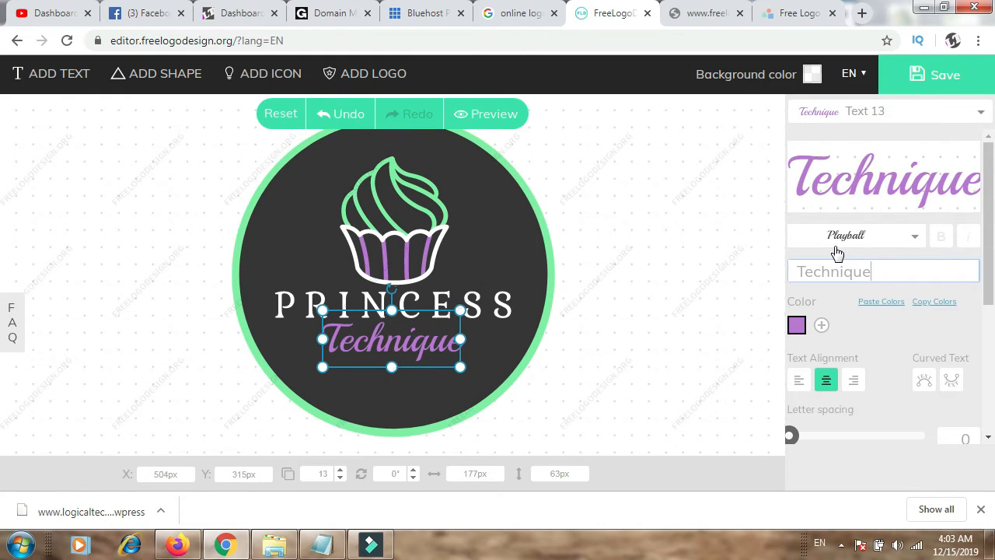
Step: Replace the white "PRINCESS" text in the logo with "Logical" and deselect it
{"action": "left_click", "coordinate": [922, 125]}
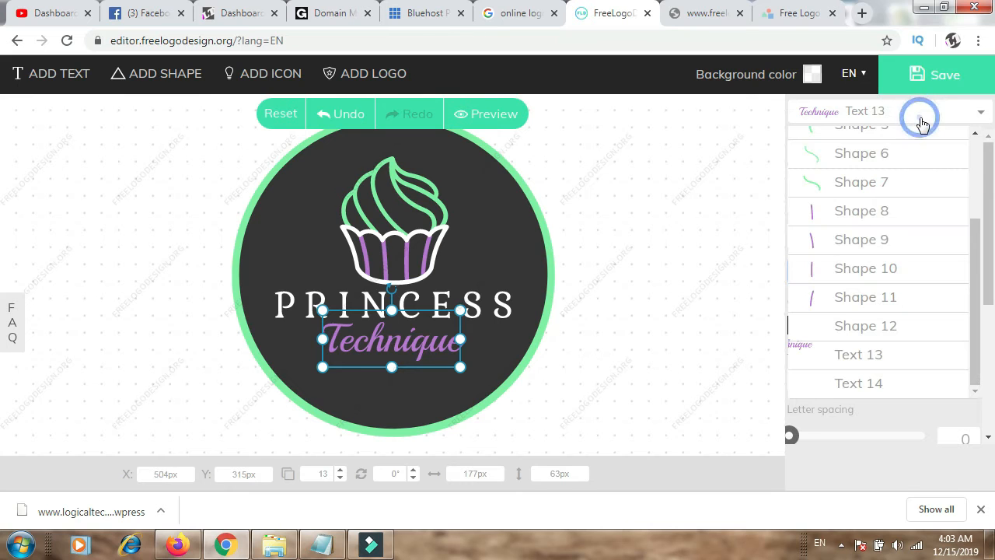
{"action": "left_click", "coordinate": [865, 383]}
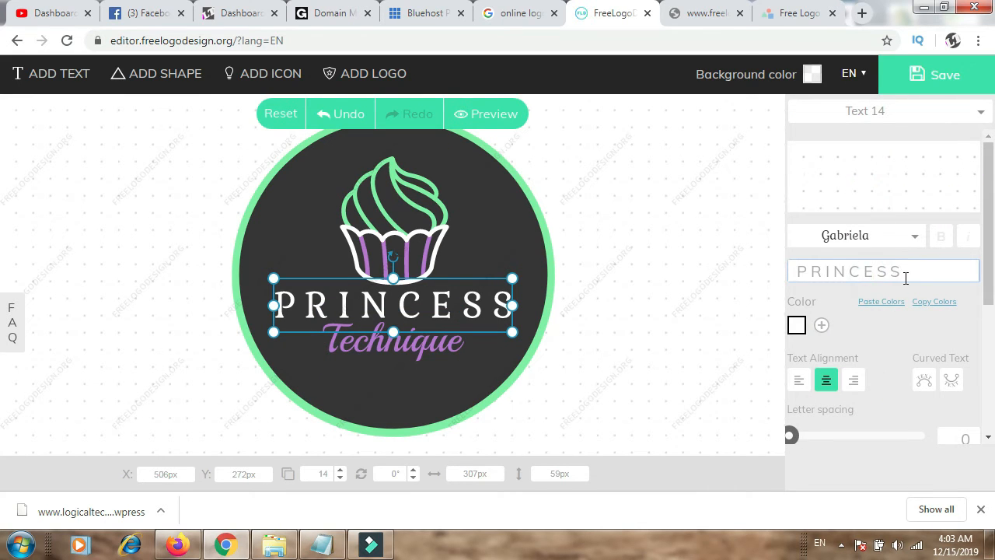
{"action": "double_click", "coordinate": [906, 277]}
{"action": "type", "text": "Logical"}
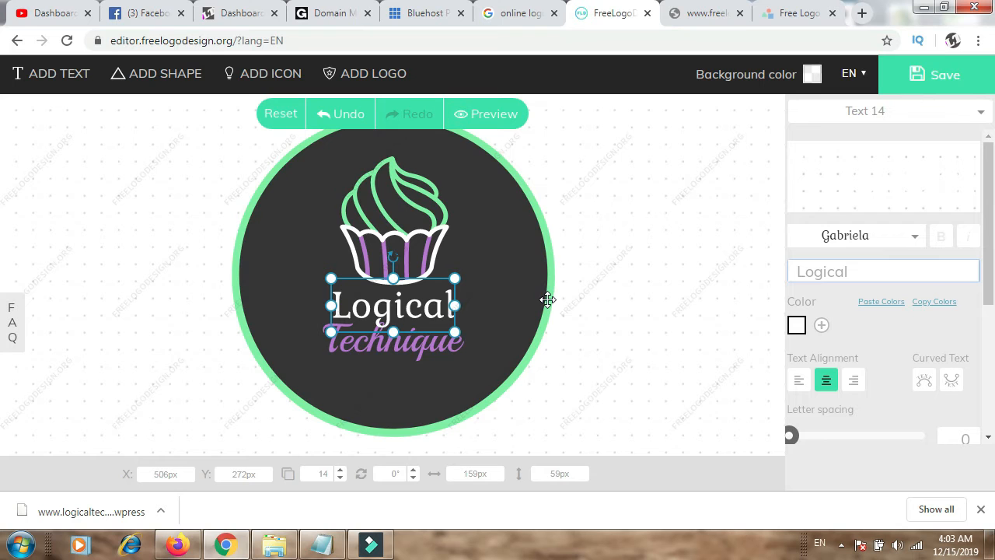
{"action": "left_click", "coordinate": [457, 216]}
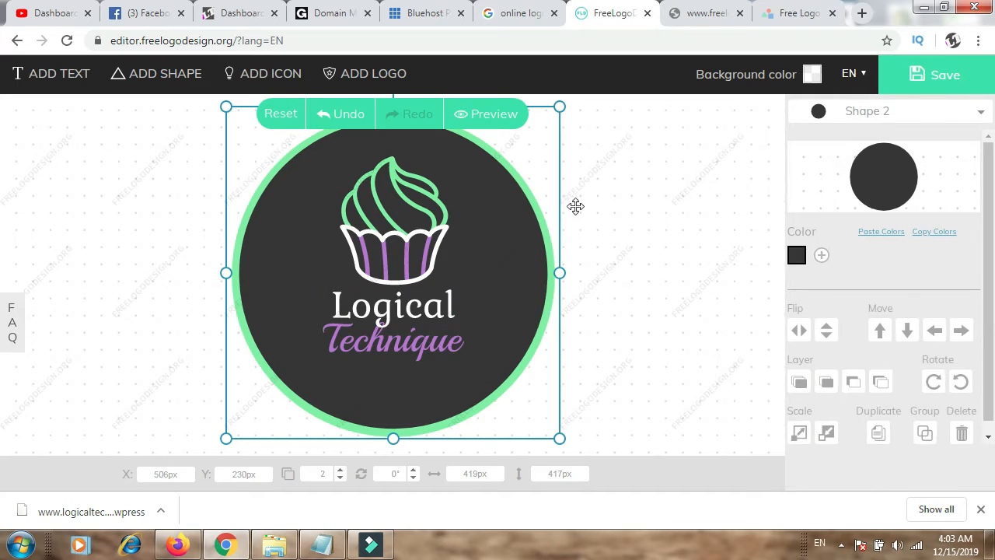
Step: Select Shape 3, a green frosting stroke of the cupcake, and shrink it to about 92 by 109 px
{"action": "left_click", "coordinate": [919, 117]}
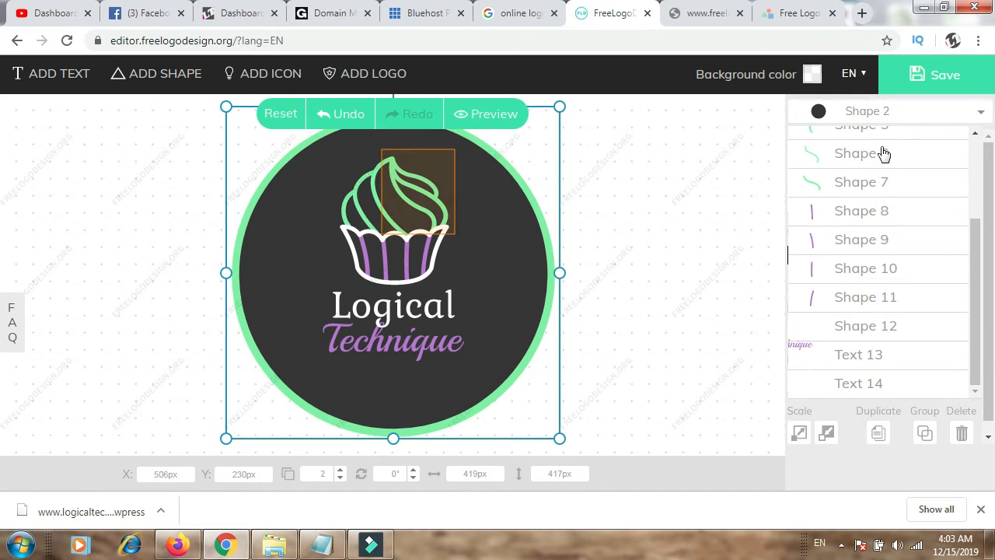
{"action": "left_click_drag", "start_coordinate": [979, 277], "coordinate": [866, 226]}
{"action": "left_click", "coordinate": [865, 188]}
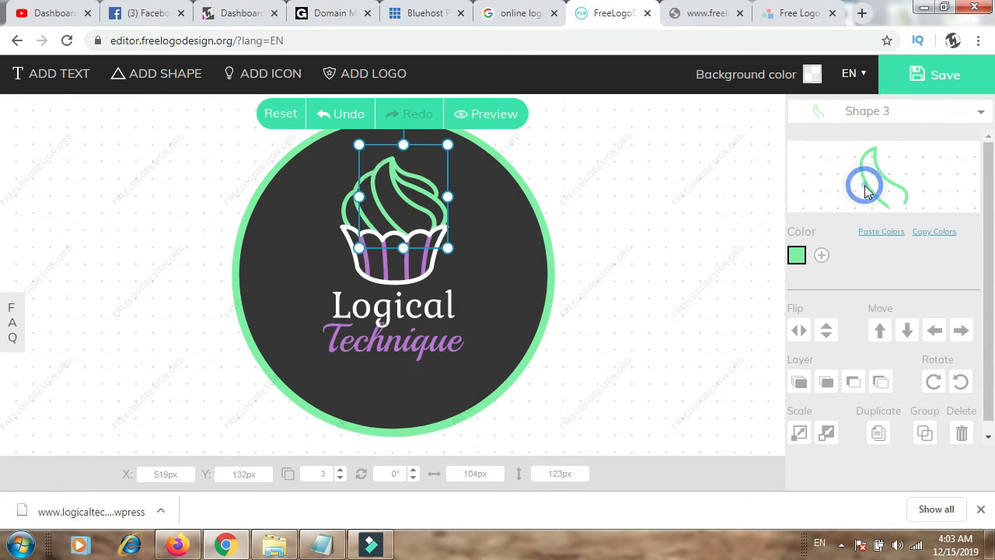
{"action": "mouse_move", "coordinate": [450, 144]}
{"action": "left_mouse_down"}
{"action": "mouse_move", "coordinate": [455, 182]}
{"action": "mouse_move", "coordinate": [444, 195]}
{"action": "mouse_move", "coordinate": [450, 138]}
{"action": "mouse_move", "coordinate": [442, 166]}
{"action": "mouse_move", "coordinate": [438, 149]}
{"action": "left_mouse_up"}
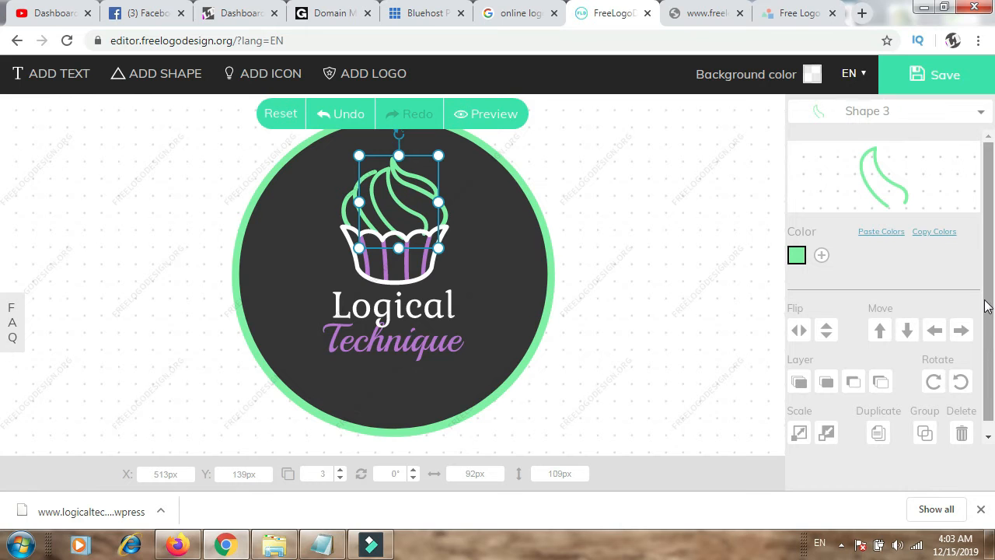
Step: Save the logo and request the free low-res download, cancelling the email form without filling it in
{"action": "left_click", "coordinate": [933, 74]}
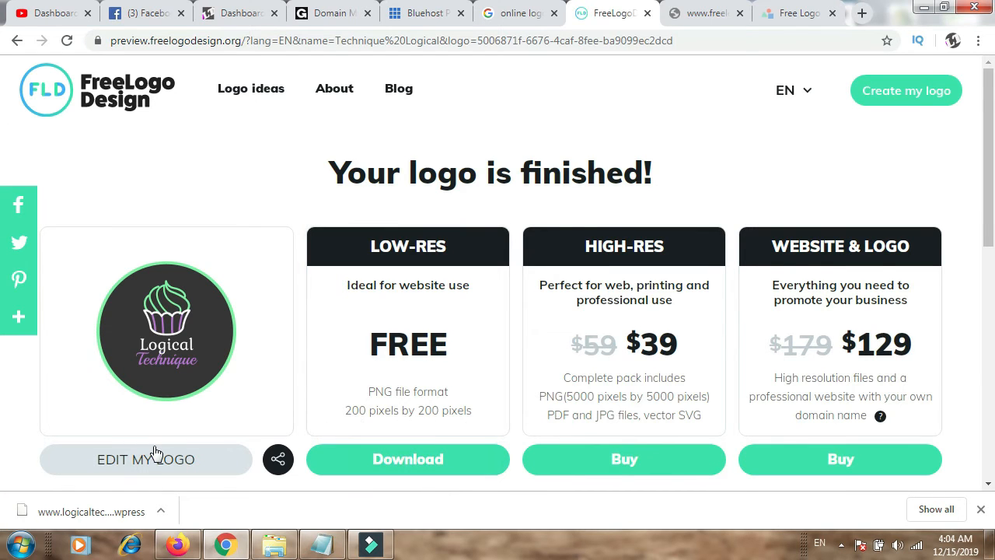
{"action": "left_click", "coordinate": [412, 464]}
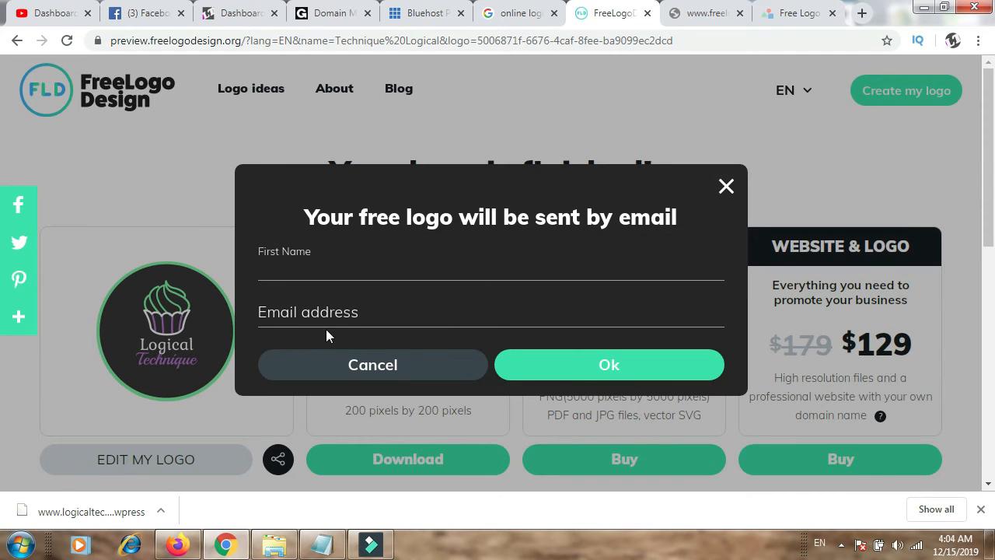
{"action": "left_click", "coordinate": [402, 373]}
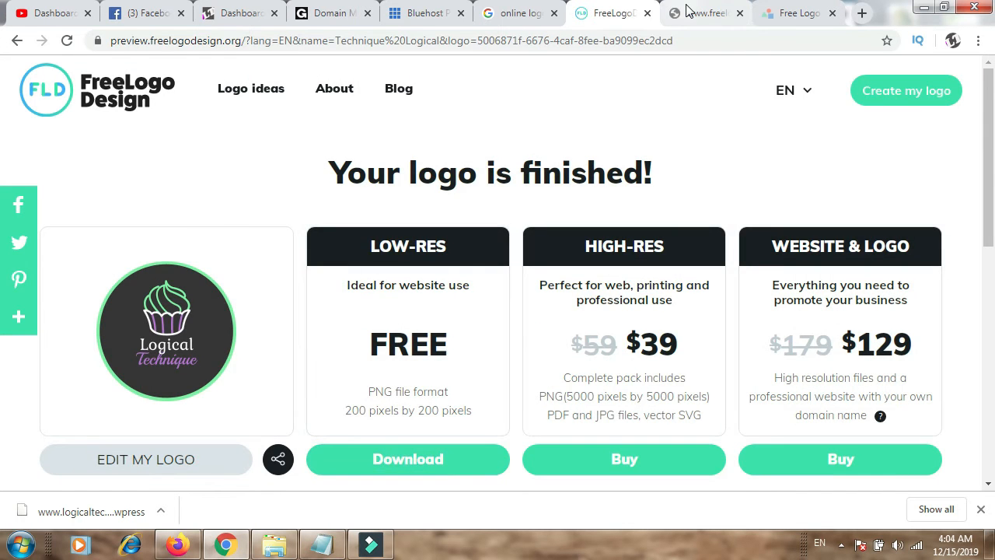
Step: Try to open the freelogoservices.com home page by removing "step1" from the address
{"action": "left_click", "coordinate": [686, 9]}
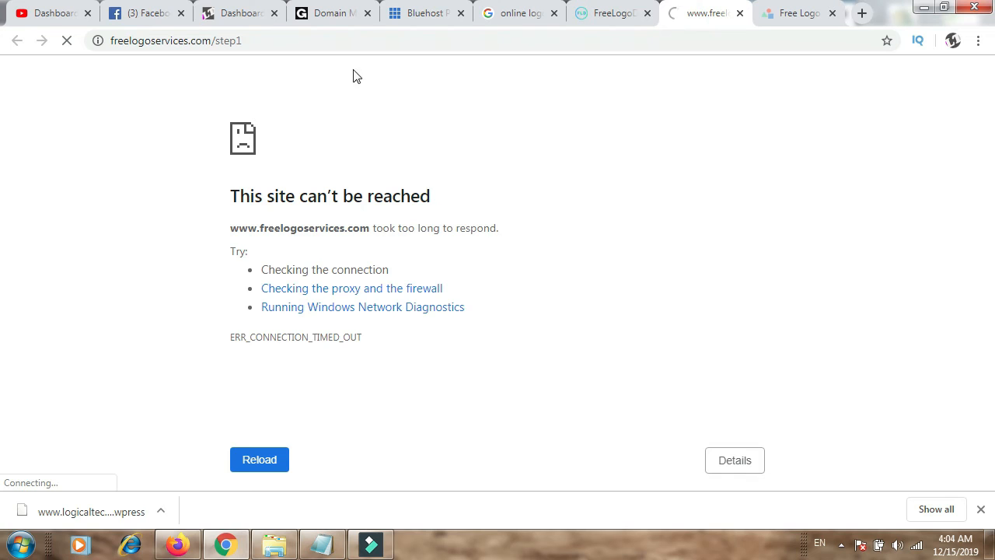
{"action": "left_click_drag", "start_coordinate": [220, 44], "coordinate": [315, 47]}
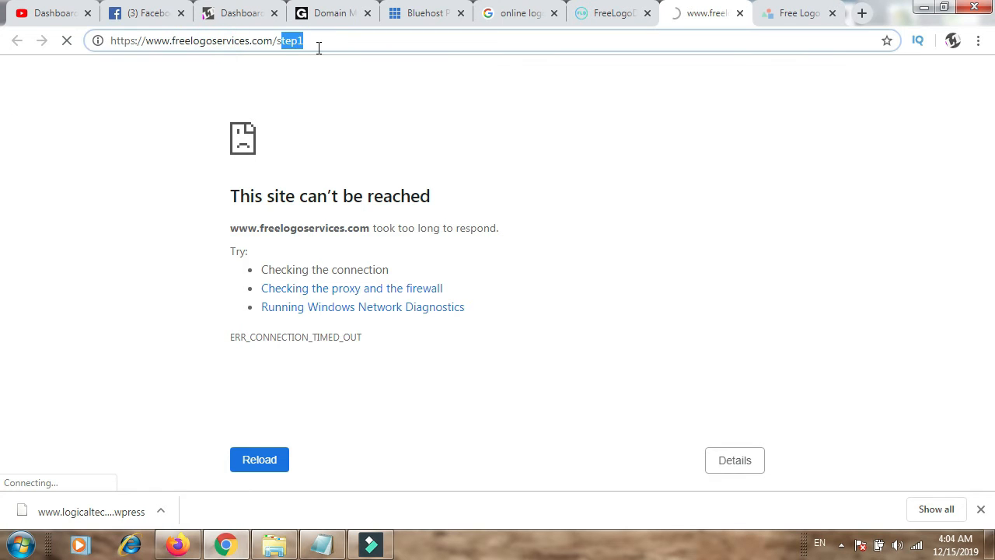
{"action": "key", "text": "BackSpace"}
{"action": "key", "text": "Return"}
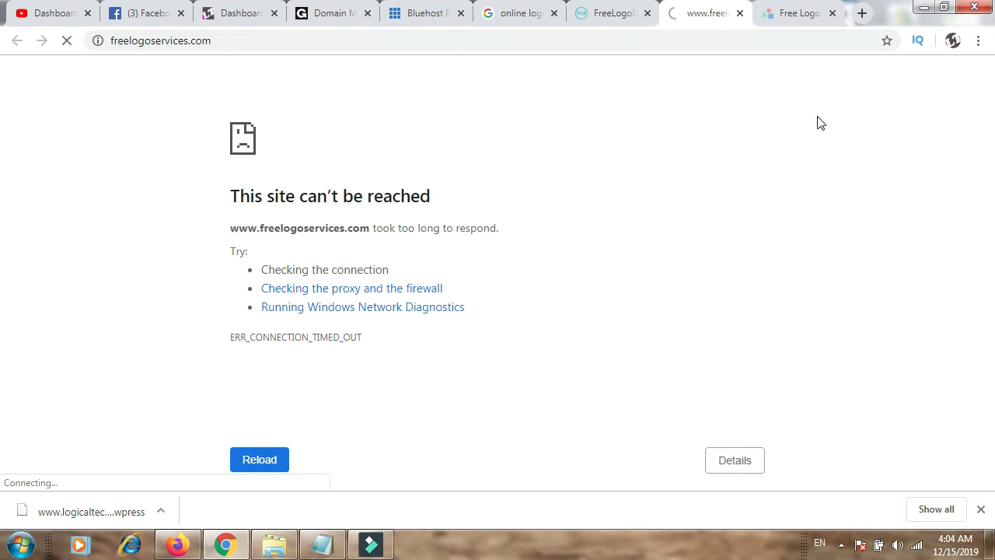
Step: Switch to the LogoMakr site, dismiss its intro video and go through the three-part introductory tour
{"action": "left_click", "coordinate": [796, 14]}
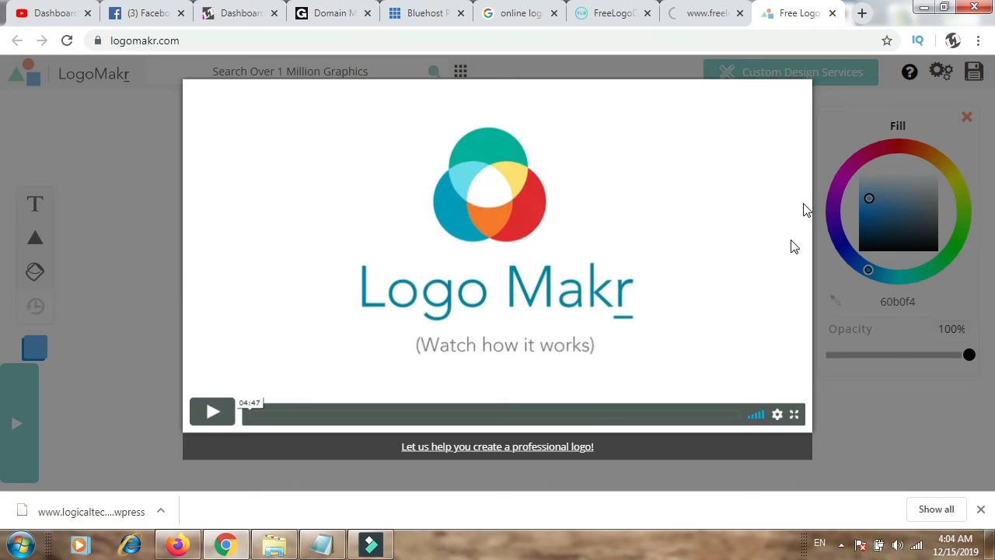
{"action": "left_click", "coordinate": [847, 447]}
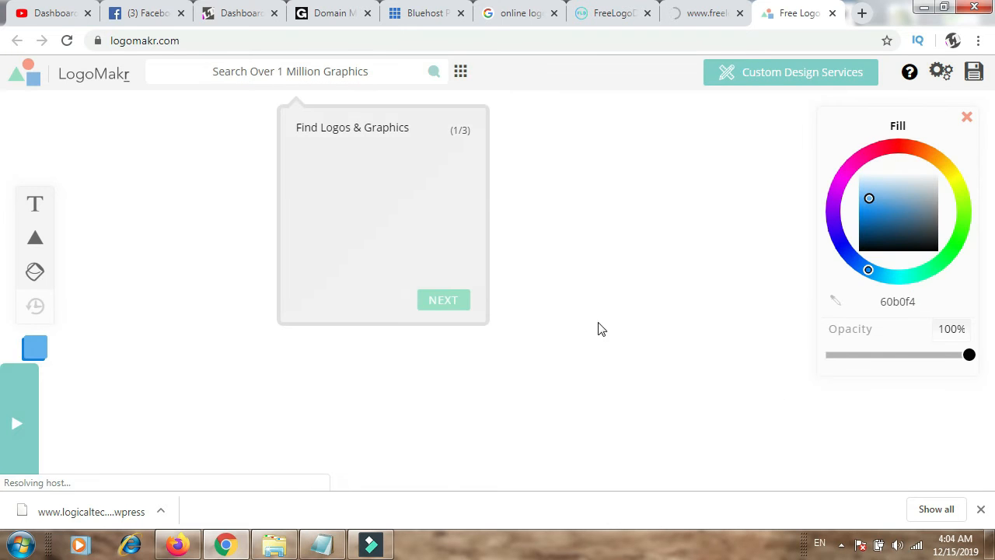
{"action": "left_click", "coordinate": [454, 303]}
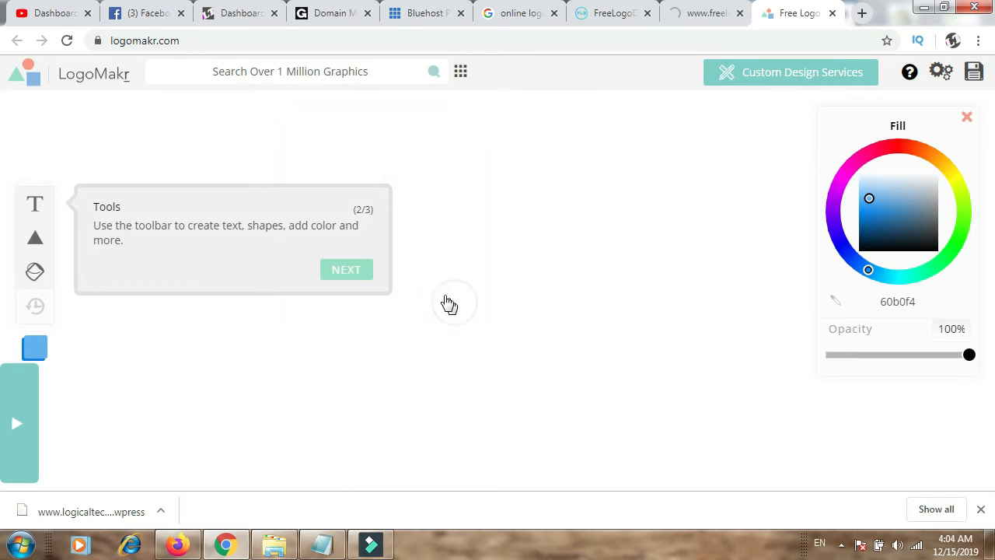
{"action": "left_click", "coordinate": [347, 270]}
{"action": "left_click", "coordinate": [929, 204]}
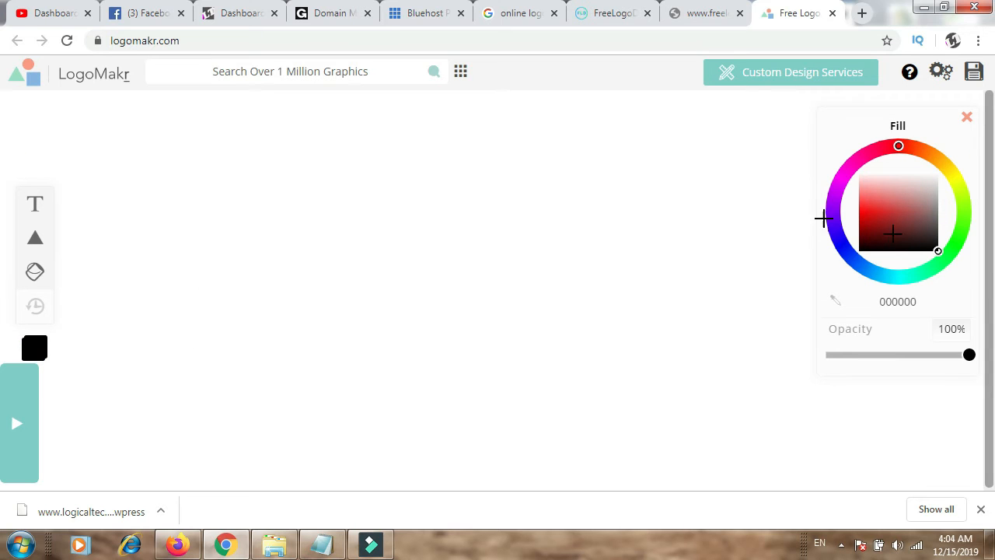
Step: Add a placeholder text and a blue circle to the canvas, moving the circle up above the text's centre
{"action": "left_click", "coordinate": [34, 203]}
{"action": "left_click", "coordinate": [584, 277]}
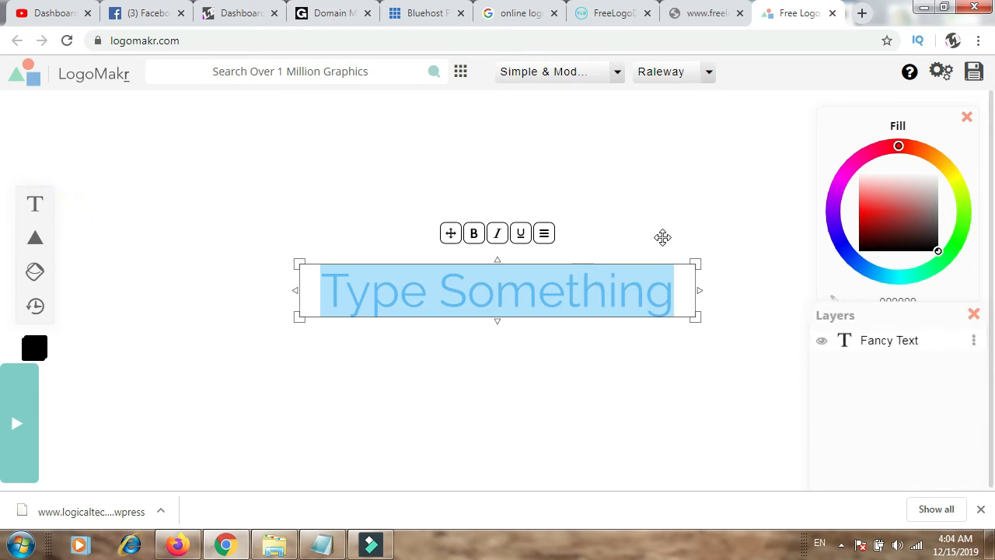
{"action": "mouse_move", "coordinate": [38, 237]}
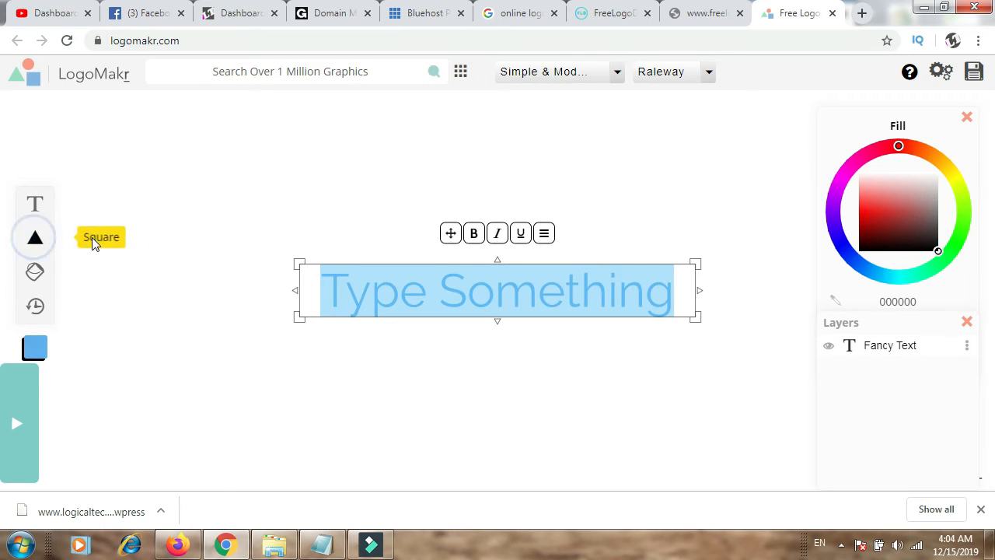
{"action": "left_click", "coordinate": [69, 214]}
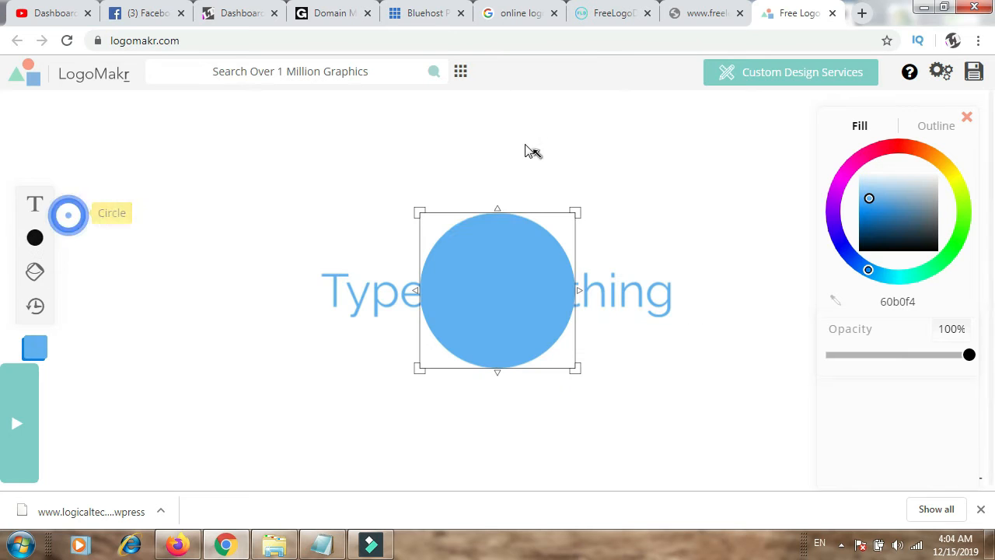
{"action": "left_click_drag", "start_coordinate": [498, 262], "coordinate": [535, 192]}
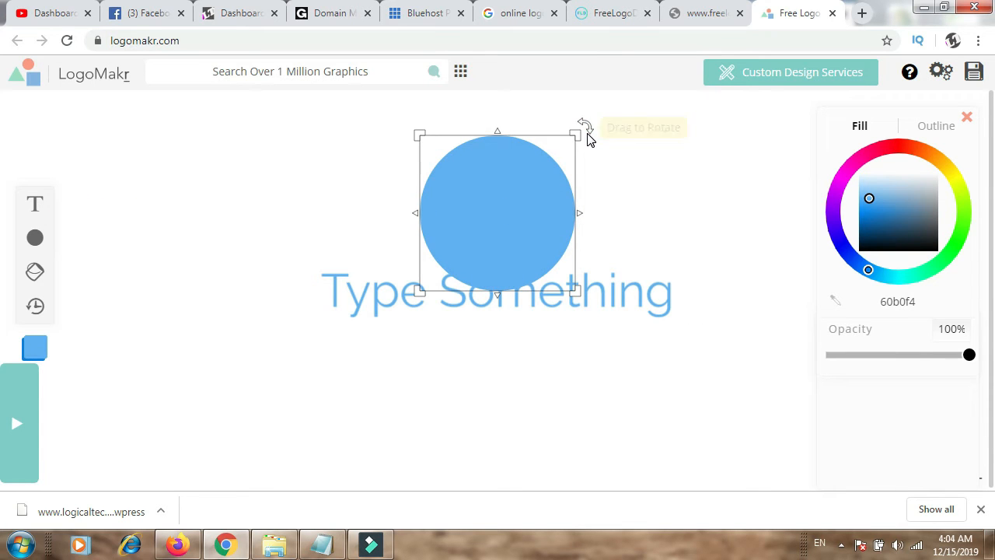
{"action": "mouse_move", "coordinate": [574, 135]}
{"action": "left_mouse_down"}
{"action": "mouse_move", "coordinate": [508, 205]}
{"action": "mouse_move", "coordinate": [670, 141]}
{"action": "mouse_move", "coordinate": [583, 218]}
{"action": "mouse_move", "coordinate": [530, 183]}
{"action": "left_mouse_up"}
Step: Try the eraser across the circle and text, undo the stroke and select the circle again
{"action": "left_click", "coordinate": [35, 274]}
{"action": "left_click", "coordinate": [473, 212]}
{"action": "left_click_drag", "start_coordinate": [332, 160], "coordinate": [448, 311]}
{"action": "left_click", "coordinate": [35, 304]}
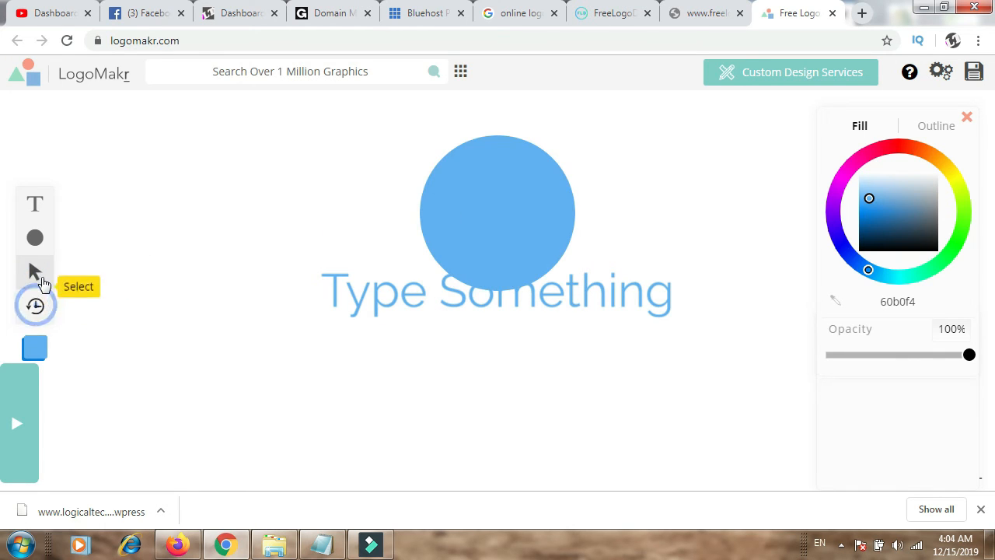
{"action": "left_click", "coordinate": [36, 272]}
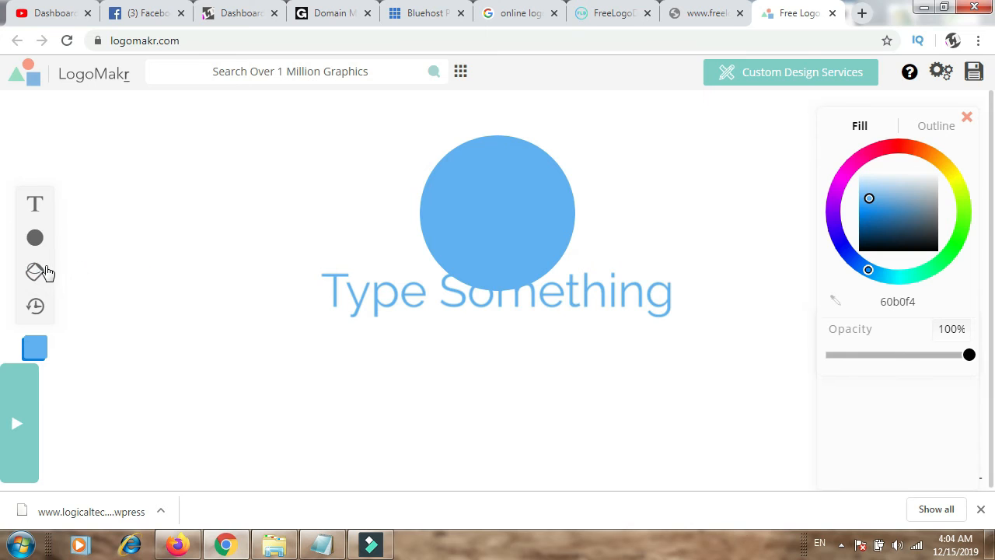
{"action": "left_click", "coordinate": [36, 272]}
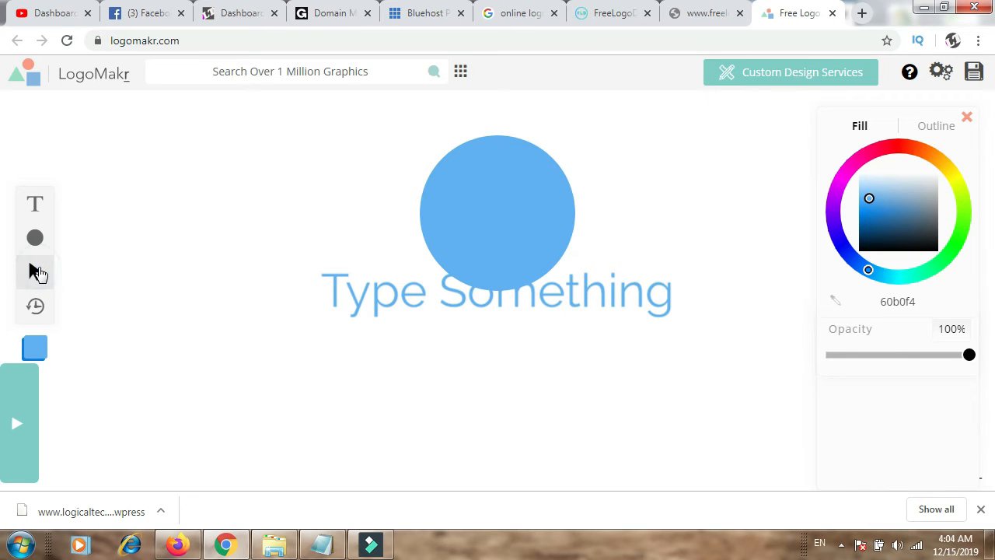
{"action": "left_click", "coordinate": [335, 287]}
{"action": "left_click", "coordinate": [479, 204]}
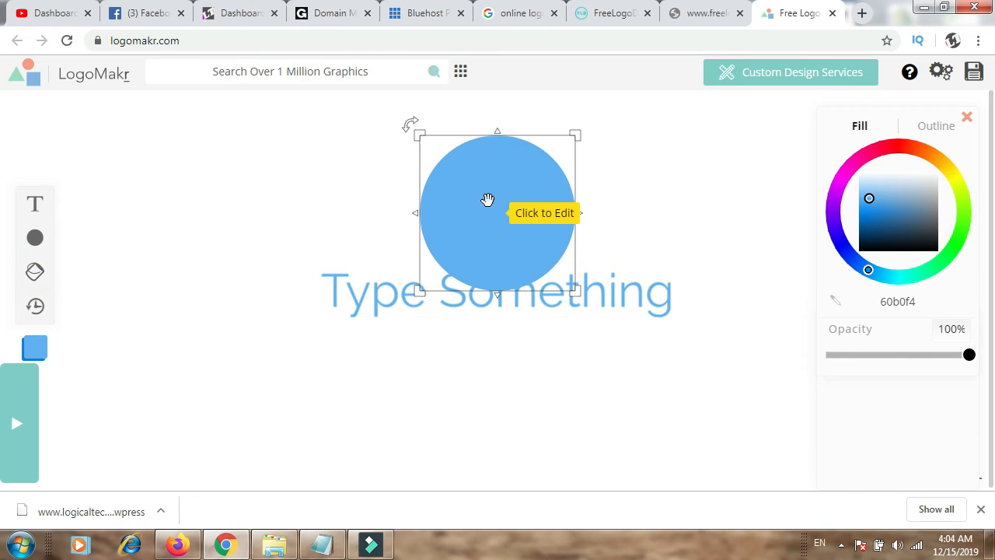
Step: Add a straight line and swing its free end up so it stands vertically along the circle's left edge
{"action": "mouse_move", "coordinate": [42, 247]}
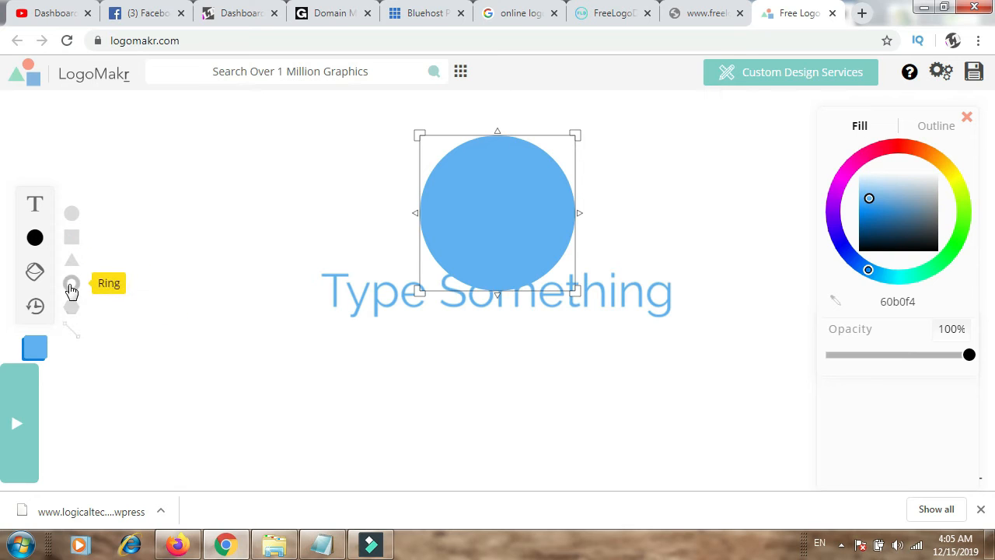
{"action": "left_click", "coordinate": [71, 329]}
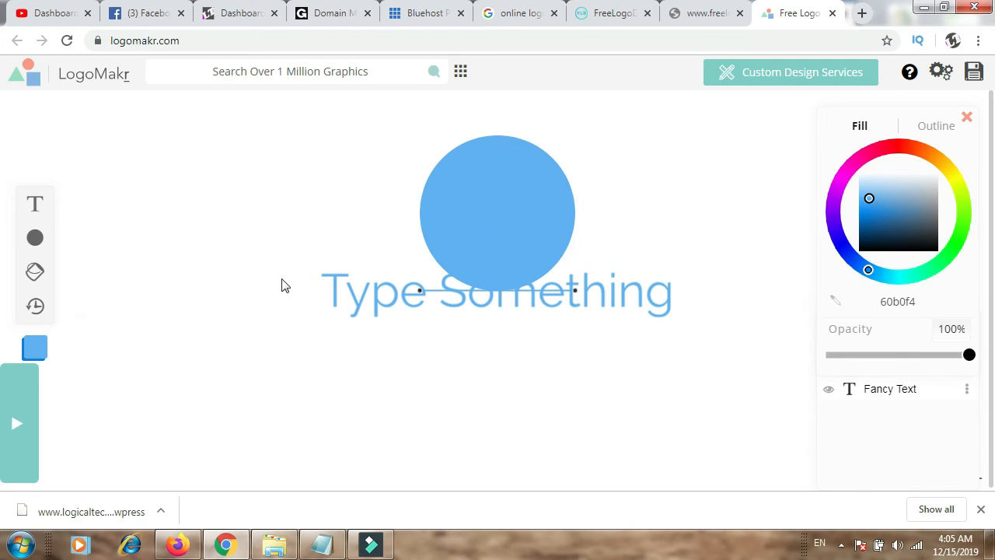
{"action": "left_click_drag", "start_coordinate": [576, 296], "coordinate": [419, 160]}
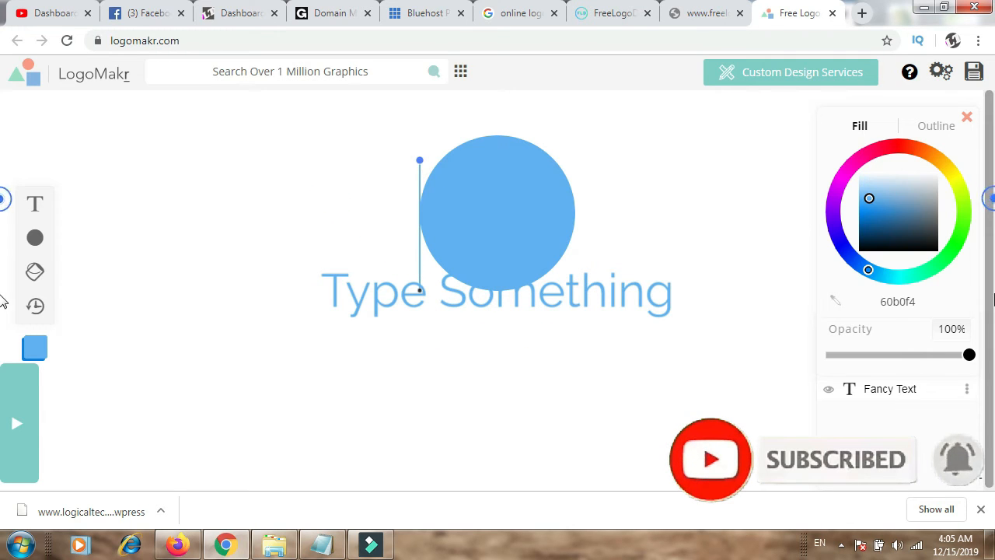
Step: Retry loading the freelogoservices.com/step1 page
{"action": "left_click", "coordinate": [712, 4]}
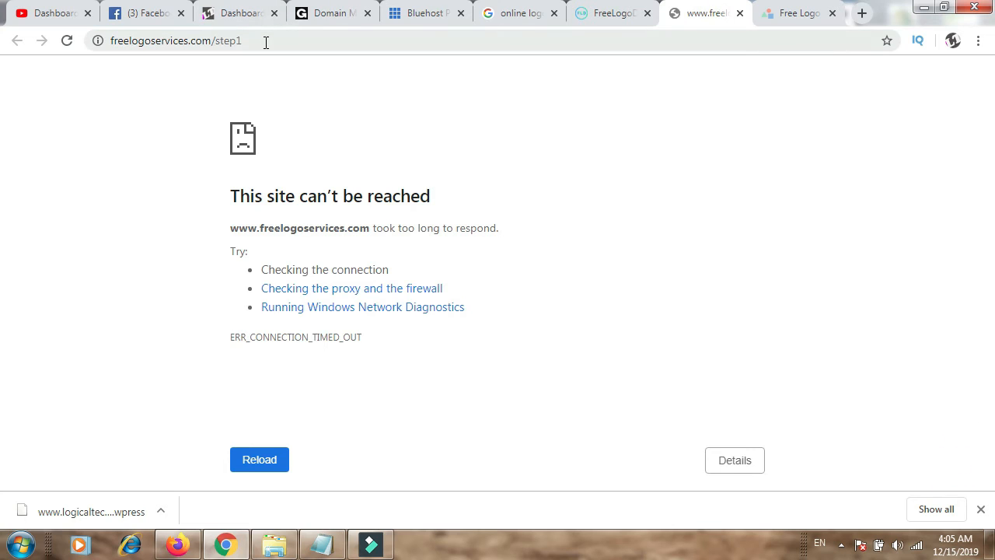
{"action": "left_click", "coordinate": [259, 470]}
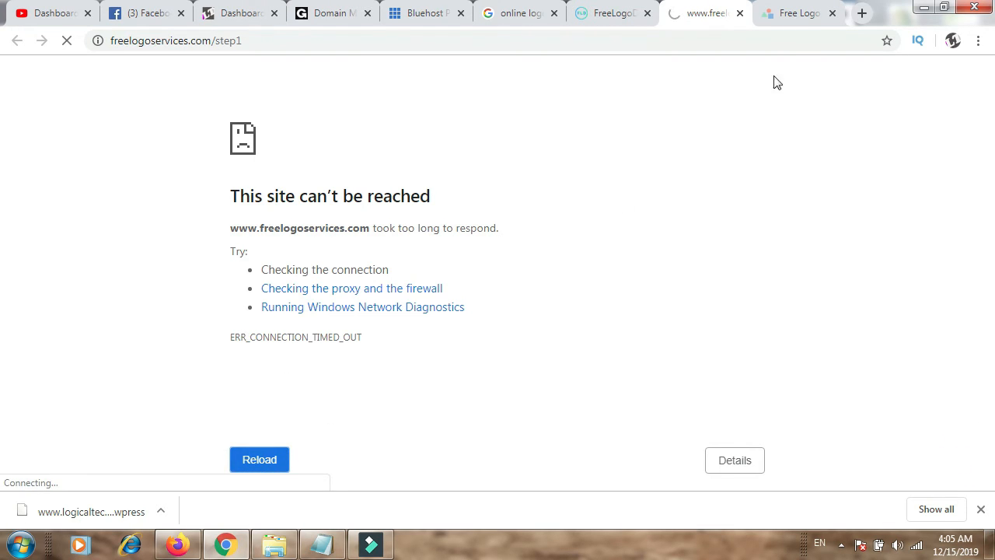
Step: Return to the "online logo maker free" search results, open Shopify's Hatchful logo maker and start a new logo
{"action": "left_click", "coordinate": [520, 12]}
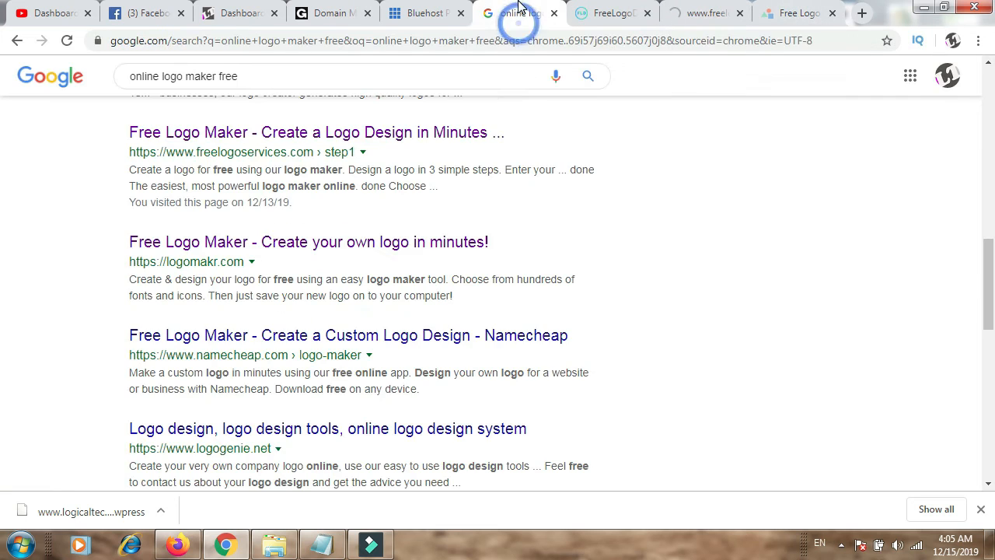
{"action": "mouse_move", "coordinate": [990, 271]}
{"action": "left_mouse_down"}
{"action": "mouse_move", "coordinate": [993, 366]}
{"action": "mouse_move", "coordinate": [991, 117]}
{"action": "left_mouse_up"}
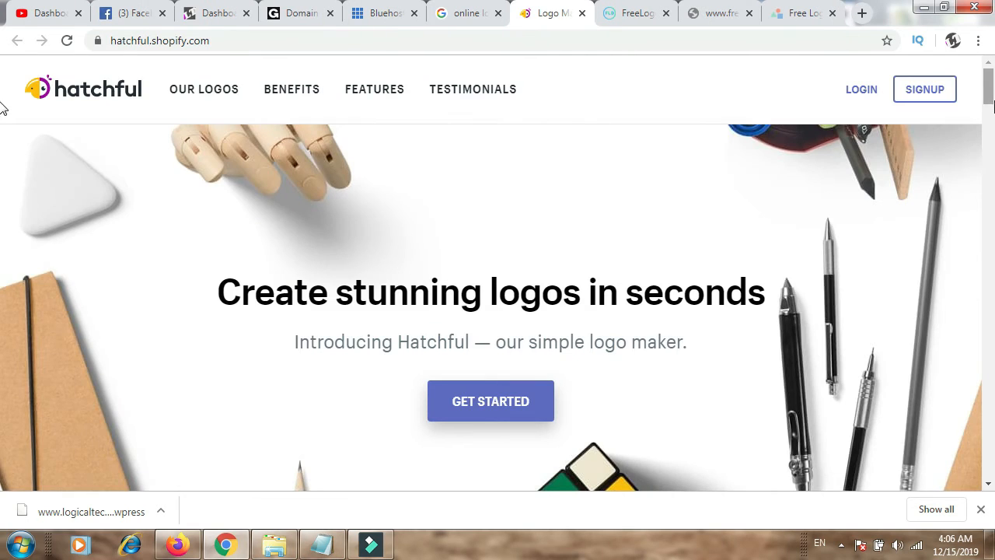
{"action": "scroll", "coordinate": [1, 156], "scroll_direction": "down", "scroll_amount": 12}
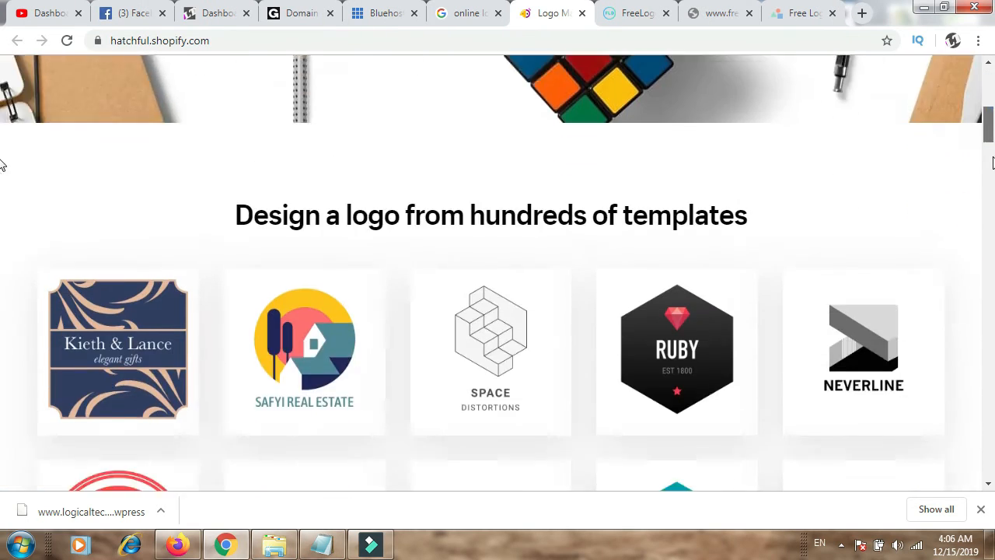
{"action": "scroll", "coordinate": [1, 156], "scroll_direction": "up", "scroll_amount": 4}
{"action": "scroll", "coordinate": [1, 155], "scroll_direction": "up", "scroll_amount": 8}
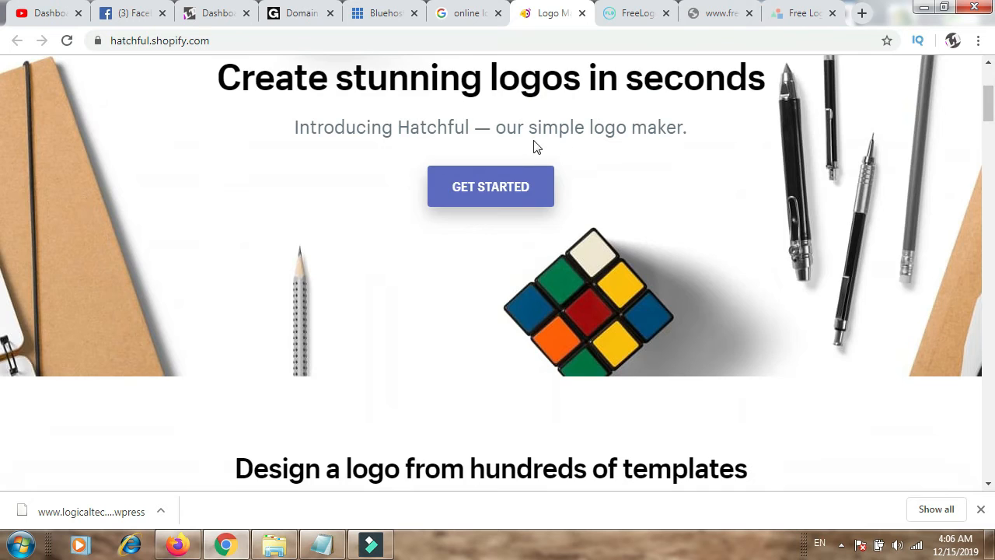
{"action": "left_click", "coordinate": [506, 187]}
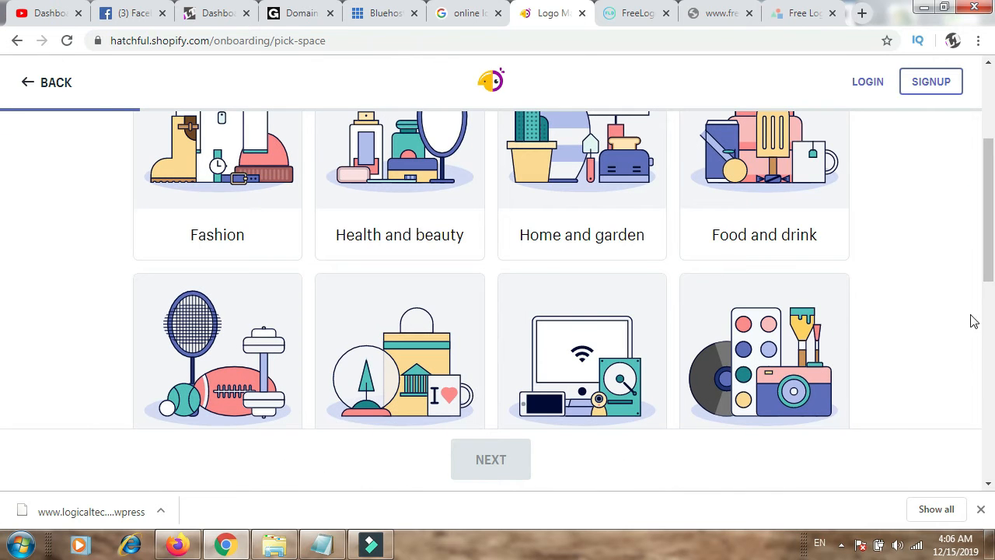
Step: Choose Health and beauty as the business space and Calm and Reliable as the visual styles
{"action": "scroll", "coordinate": [2, 233], "scroll_direction": "up", "scroll_amount": 3}
{"action": "left_click", "coordinate": [398, 335]}
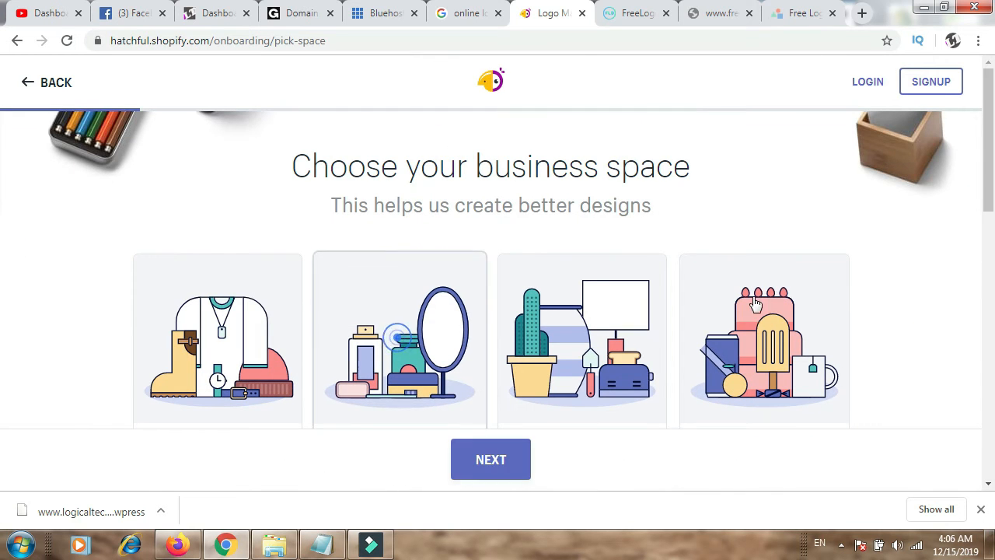
{"action": "left_click", "coordinate": [488, 470]}
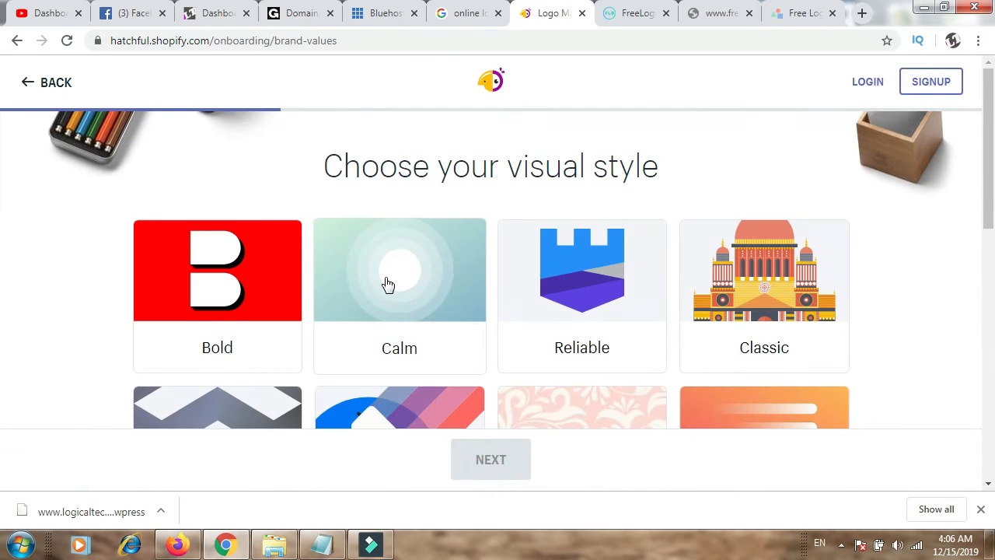
{"action": "left_click", "coordinate": [388, 285]}
{"action": "left_click", "coordinate": [571, 326]}
{"action": "left_click", "coordinate": [478, 460]}
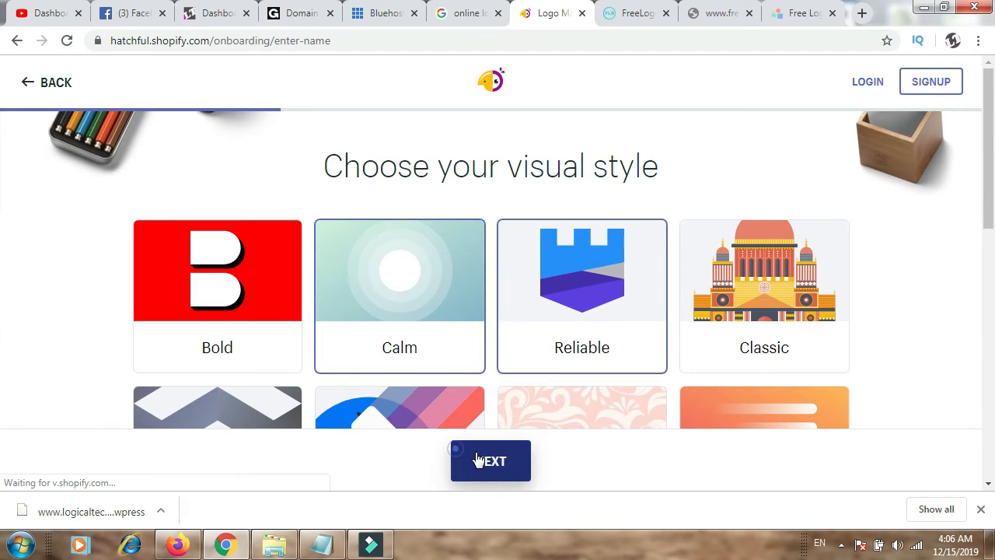
Step: Enter "logical" as the business name and "technique" as the slogan, and continue
{"action": "left_click", "coordinate": [523, 276]}
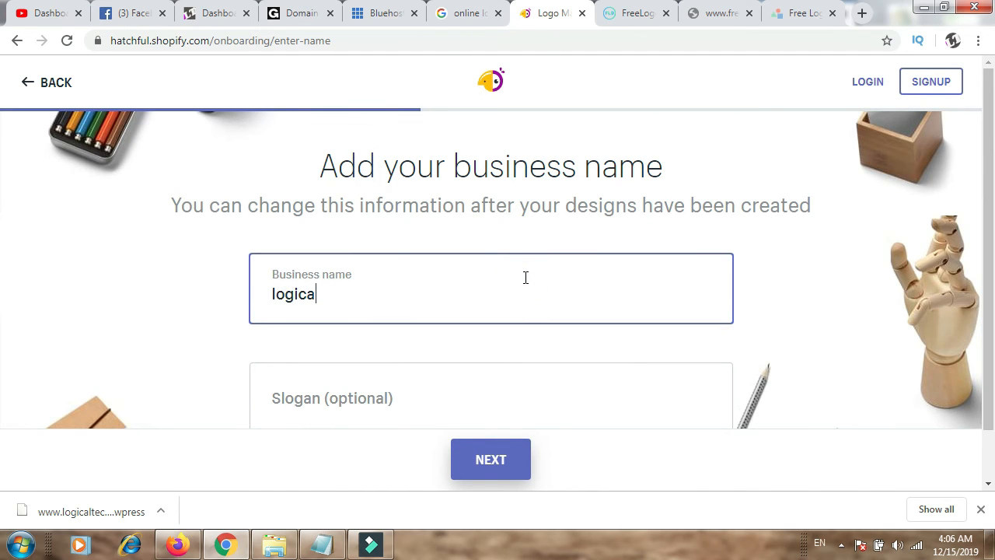
{"action": "type", "text": "logical"}
{"action": "left_click", "coordinate": [344, 395]}
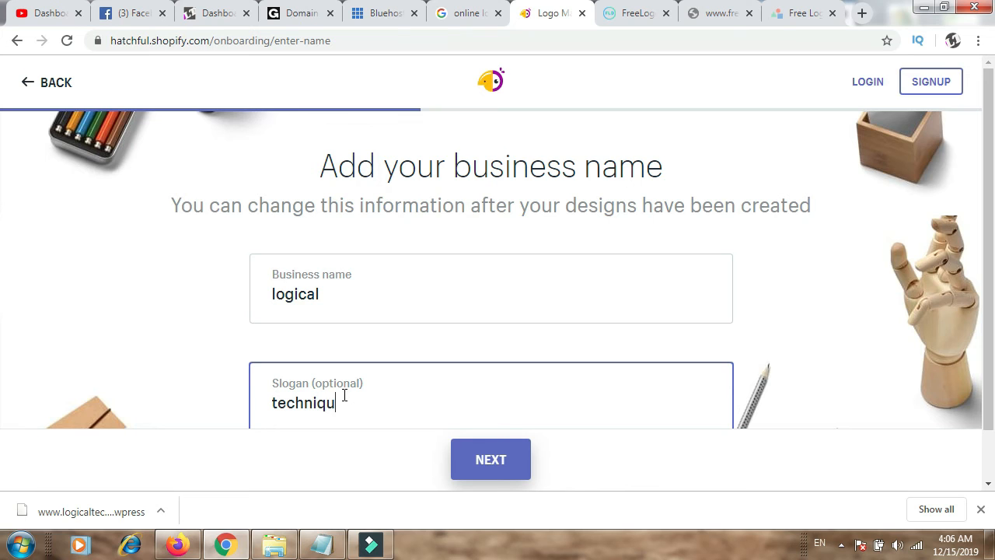
{"action": "scroll", "coordinate": [1, 336], "scroll_direction": "down", "scroll_amount": 1}
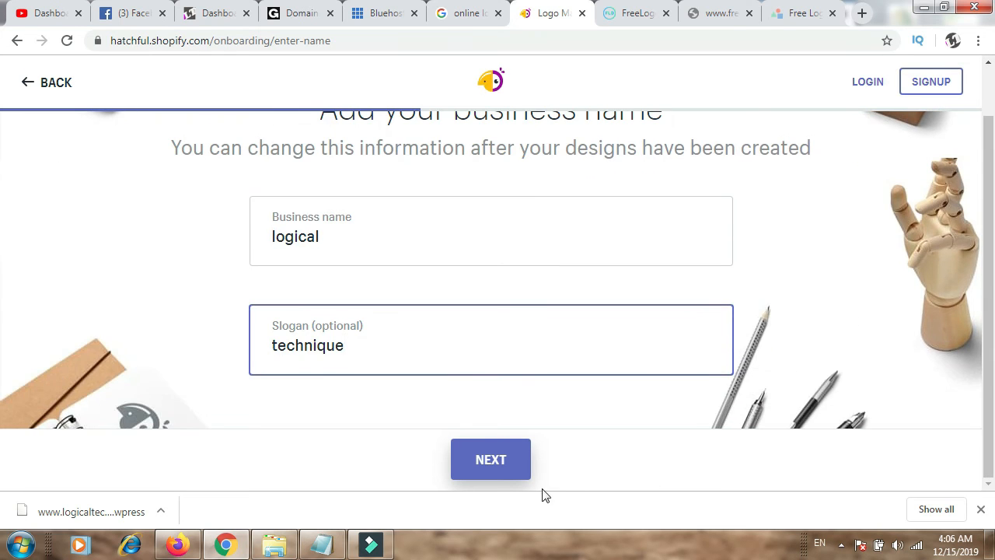
{"action": "left_click", "coordinate": [517, 467]}
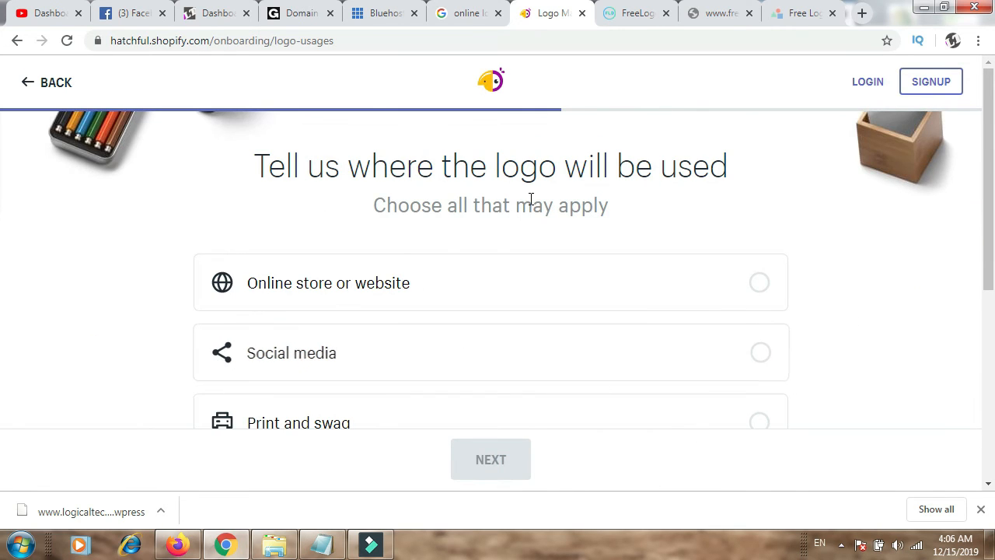
Step: Choose Online store or website as the place where the logo is used and proceed to the logo suggestions
{"action": "scroll", "coordinate": [2, 336], "scroll_direction": "down", "scroll_amount": 2}
{"action": "scroll", "coordinate": [2, 345], "scroll_direction": "down", "scroll_amount": 2}
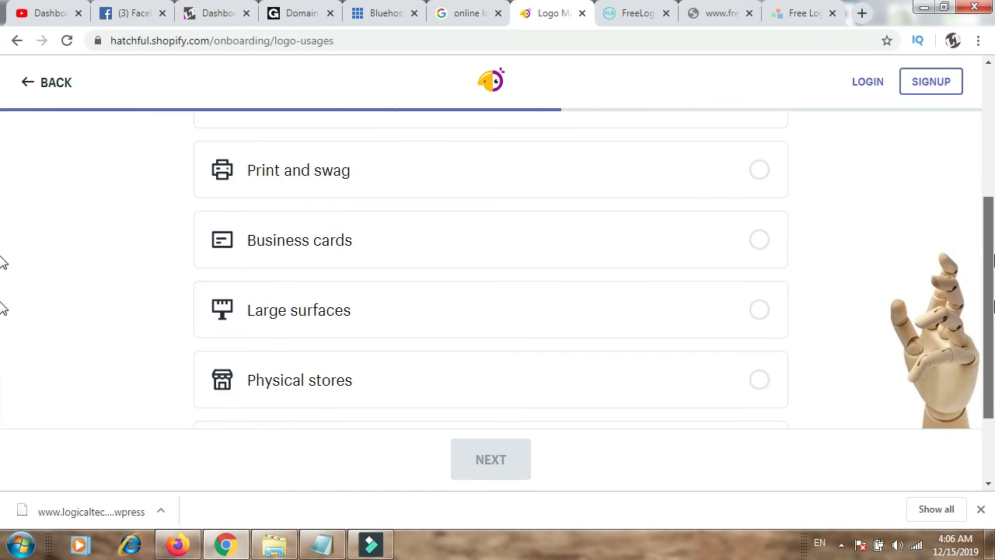
{"action": "scroll", "coordinate": [3, 249], "scroll_direction": "up", "scroll_amount": 4}
{"action": "left_click", "coordinate": [556, 282]}
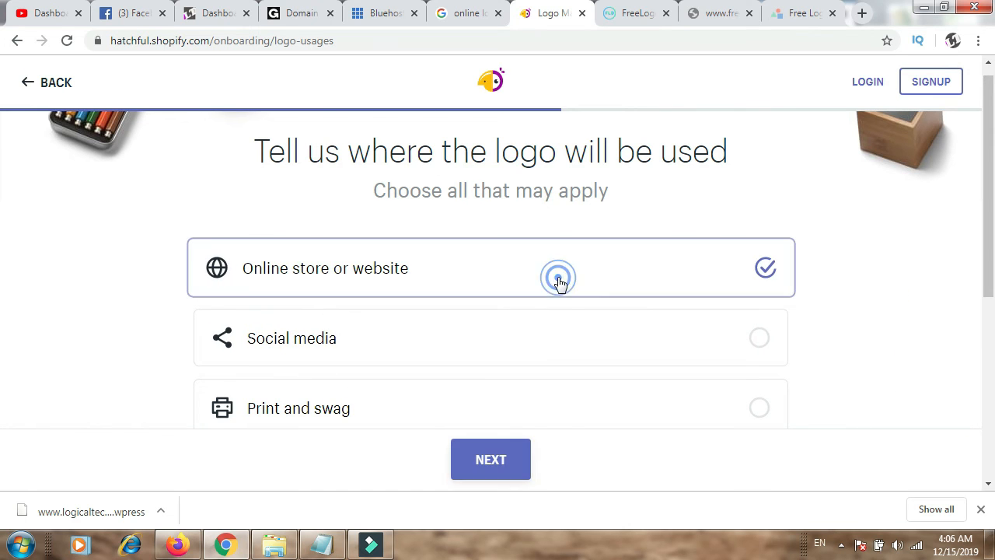
{"action": "left_click", "coordinate": [502, 462]}
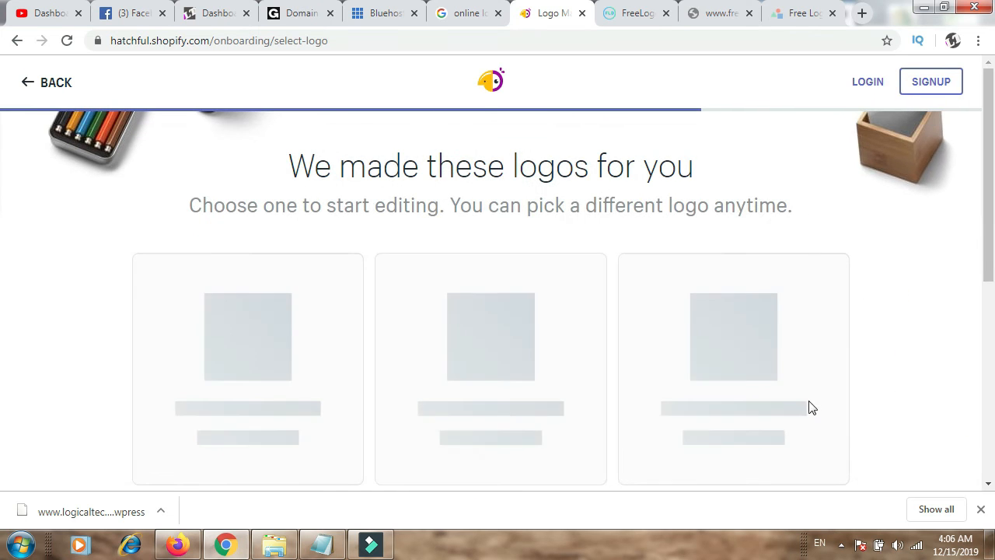
Step: Look through the suggested Hatchful logos and compare them with the open LogoMakr design and the finished FreeLogoDesign logo
{"action": "left_click_drag", "start_coordinate": [993, 161], "coordinate": [994, 160]}
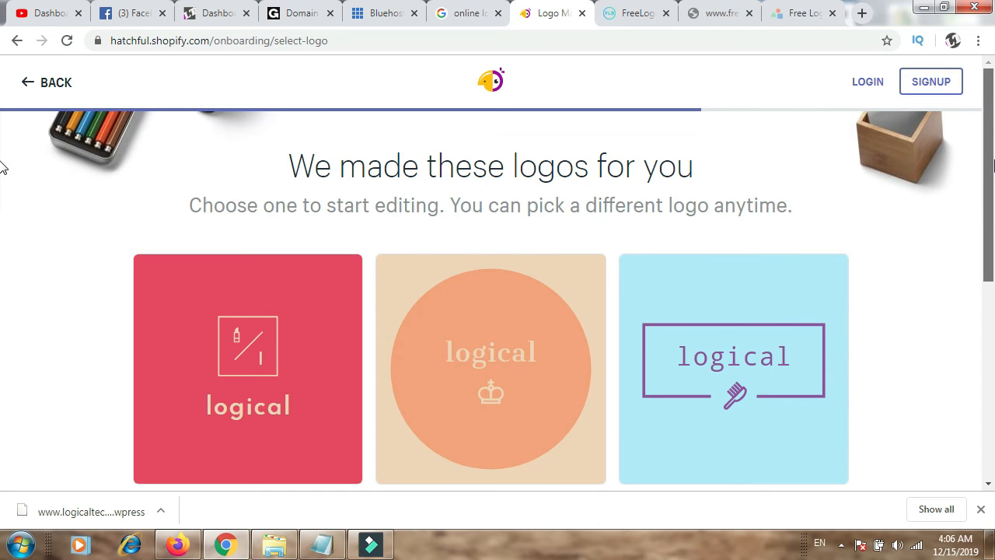
{"action": "left_click_drag", "start_coordinate": [993, 165], "coordinate": [994, 493]}
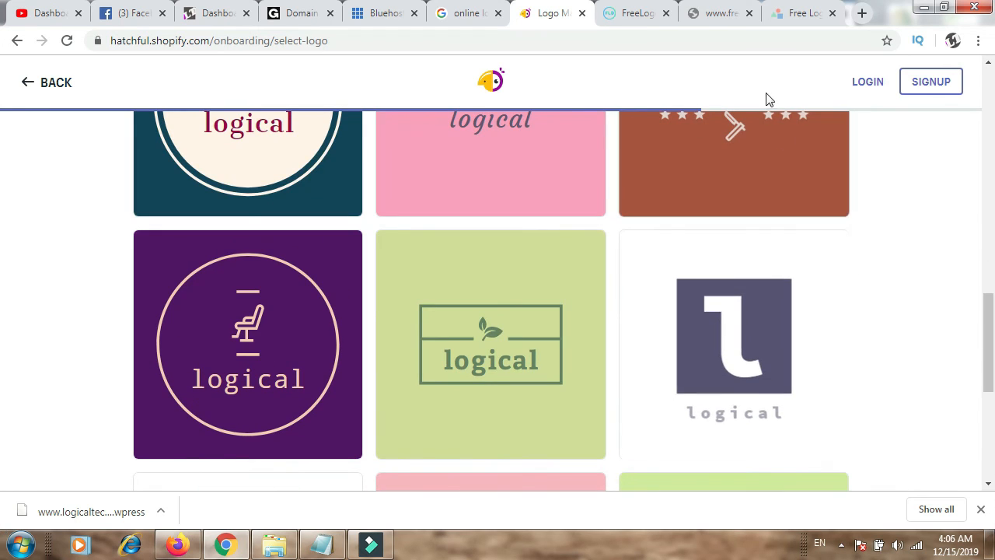
{"action": "left_click", "coordinate": [801, 14]}
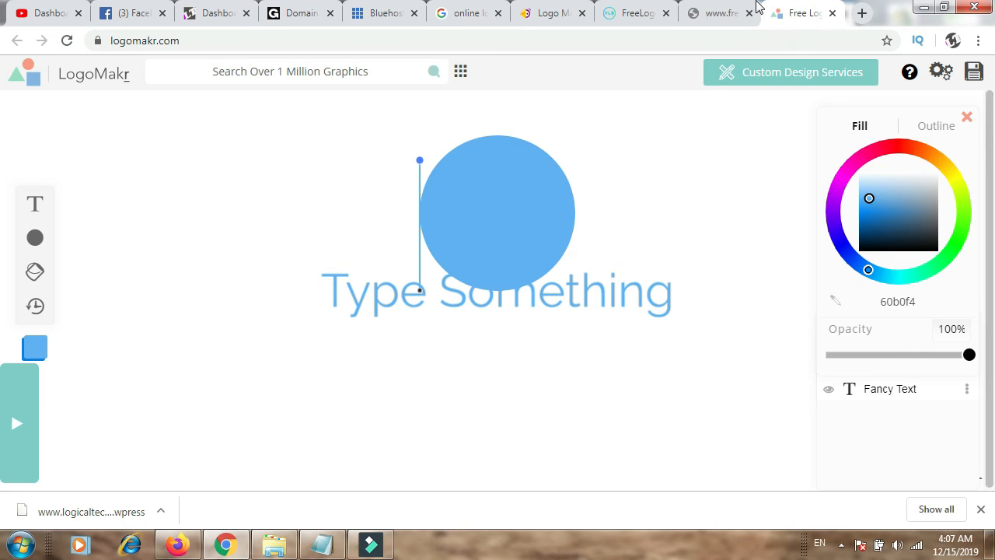
{"action": "left_click", "coordinate": [633, 12]}
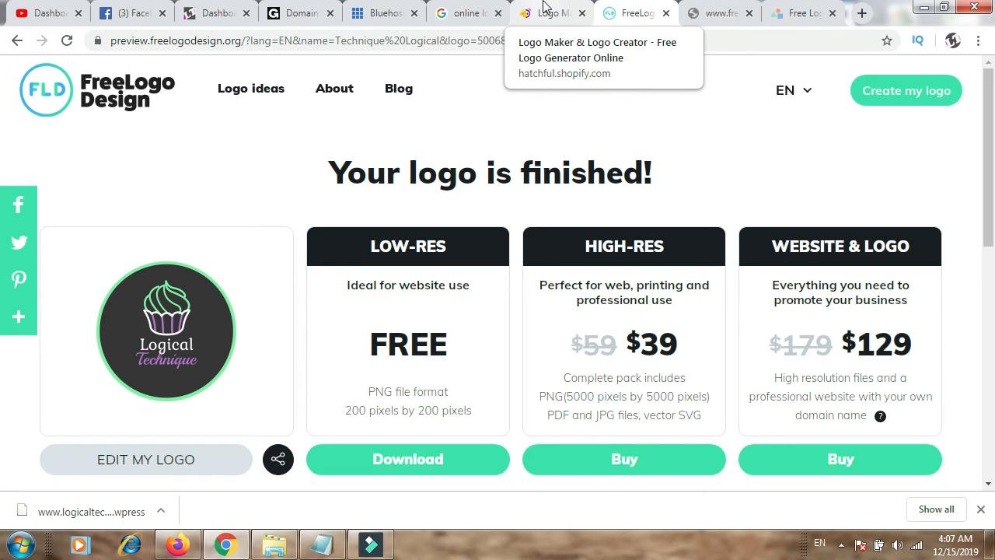
{"action": "left_click", "coordinate": [544, 8]}
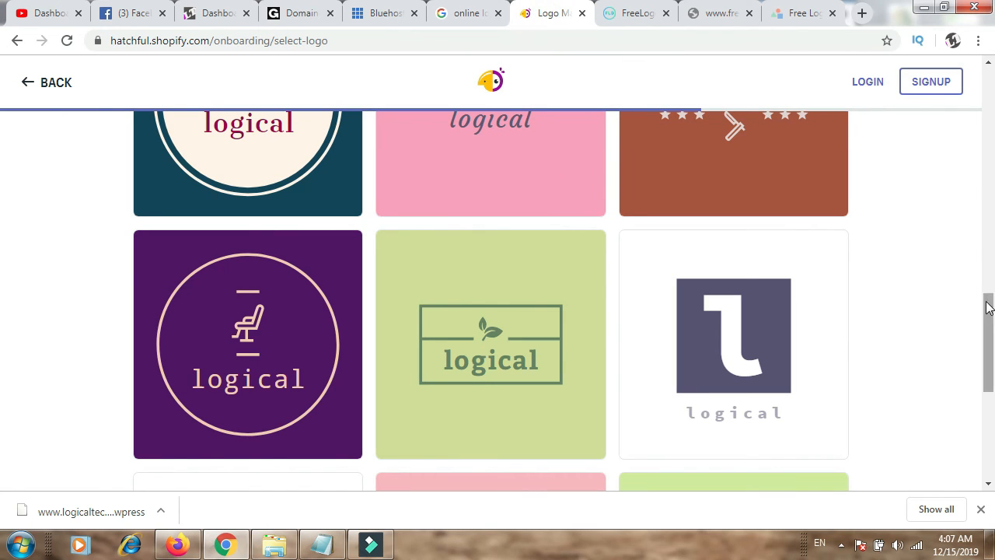
Step: Choose the suggested logo with the orange circle and crown on beige, and continue to its preview without customizing it
{"action": "left_click_drag", "start_coordinate": [993, 314], "coordinate": [964, 155]}
{"action": "left_click", "coordinate": [457, 350]}
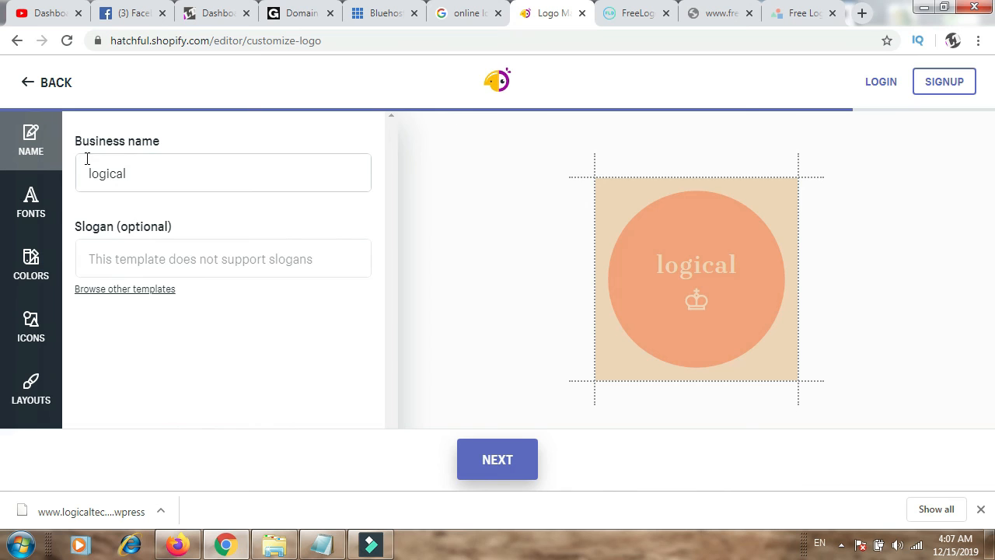
{"action": "left_click", "coordinate": [497, 460]}
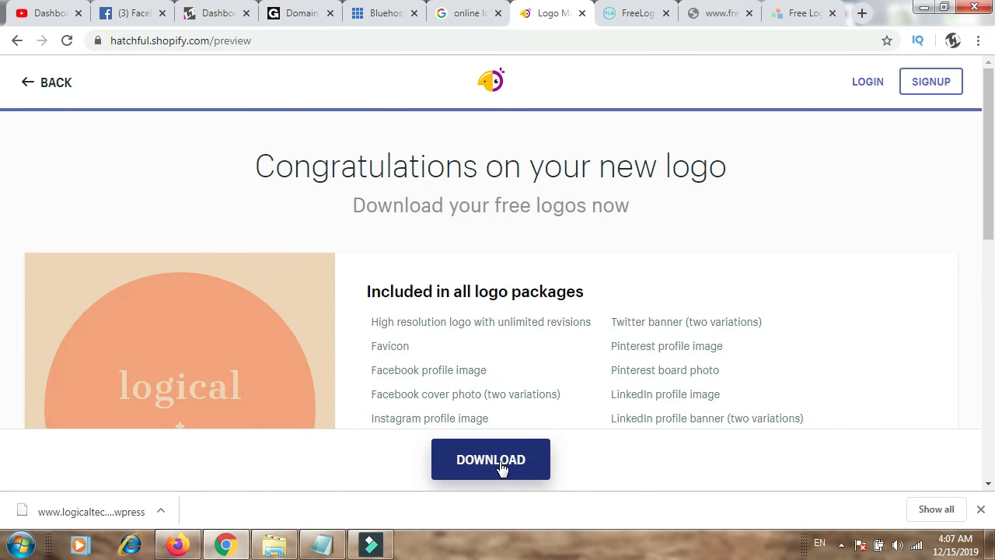
Step: Try to download the finished logo and dismiss the account creation form
{"action": "left_click", "coordinate": [501, 465]}
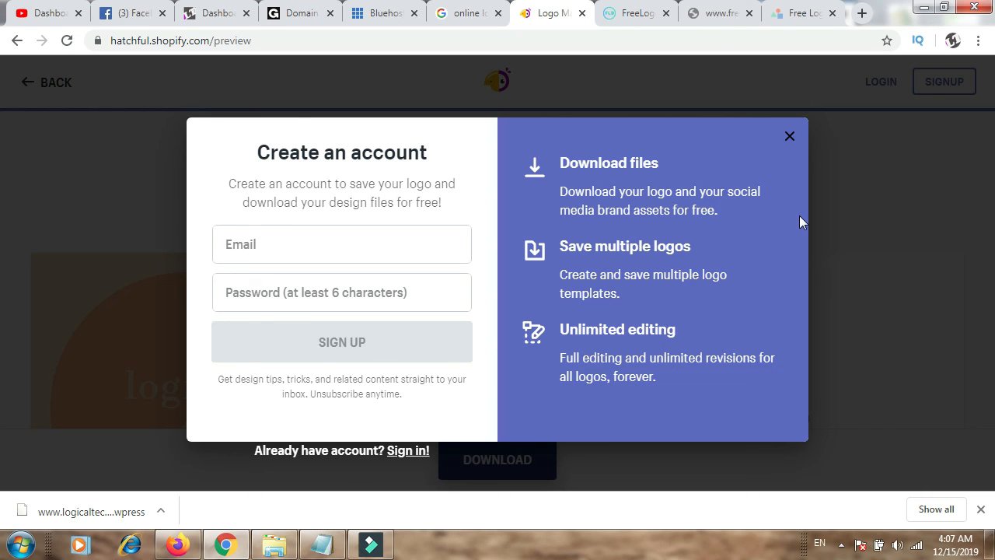
{"action": "left_click", "coordinate": [787, 137]}
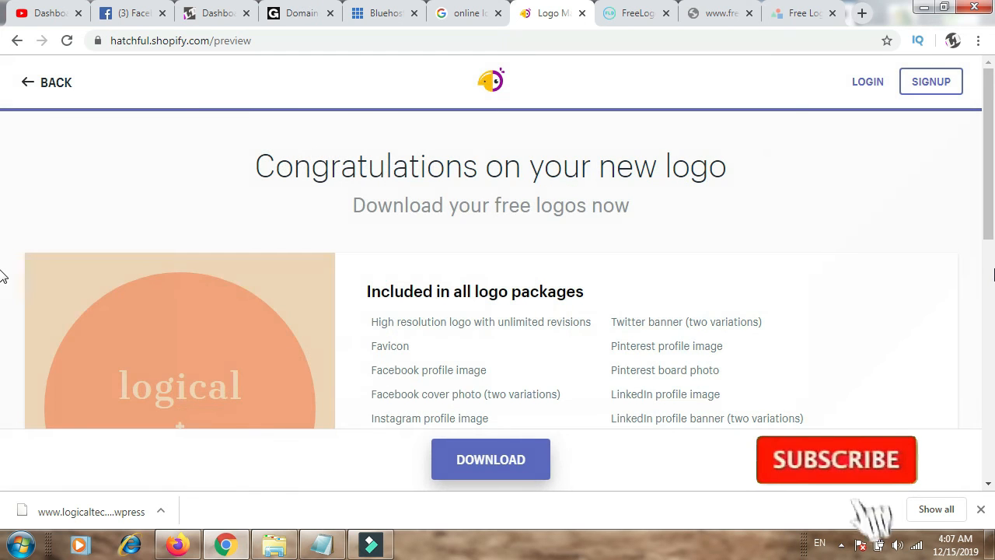